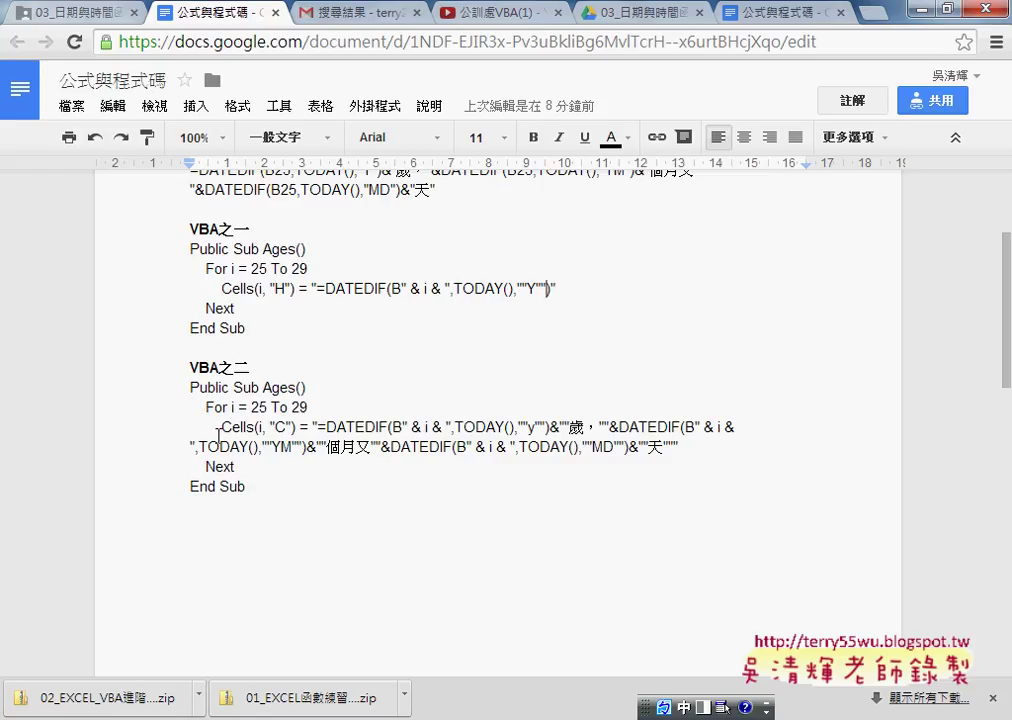
Copy the VBA之二 Ages macro from the Google Doc and switch to the Excel workbook
left_click(263, 447)
left_click_drag(249, 487, 178, 389)
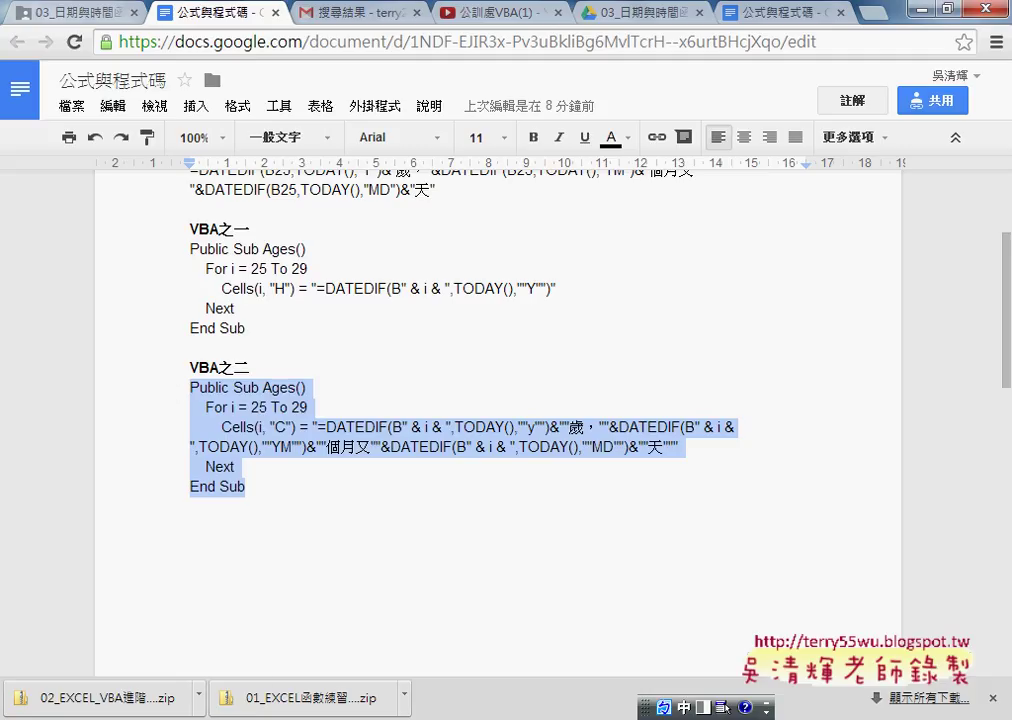
left_click(395, 716)
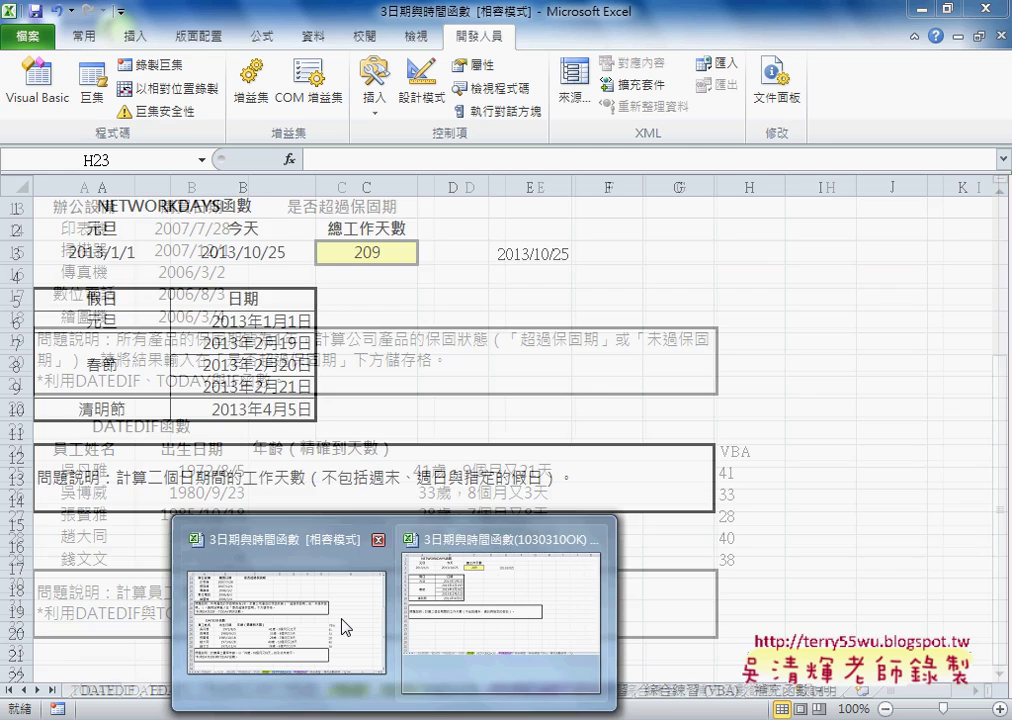
Paste the copied VBA之二 code over the old Ages macro in Module1
left_click(345, 675)
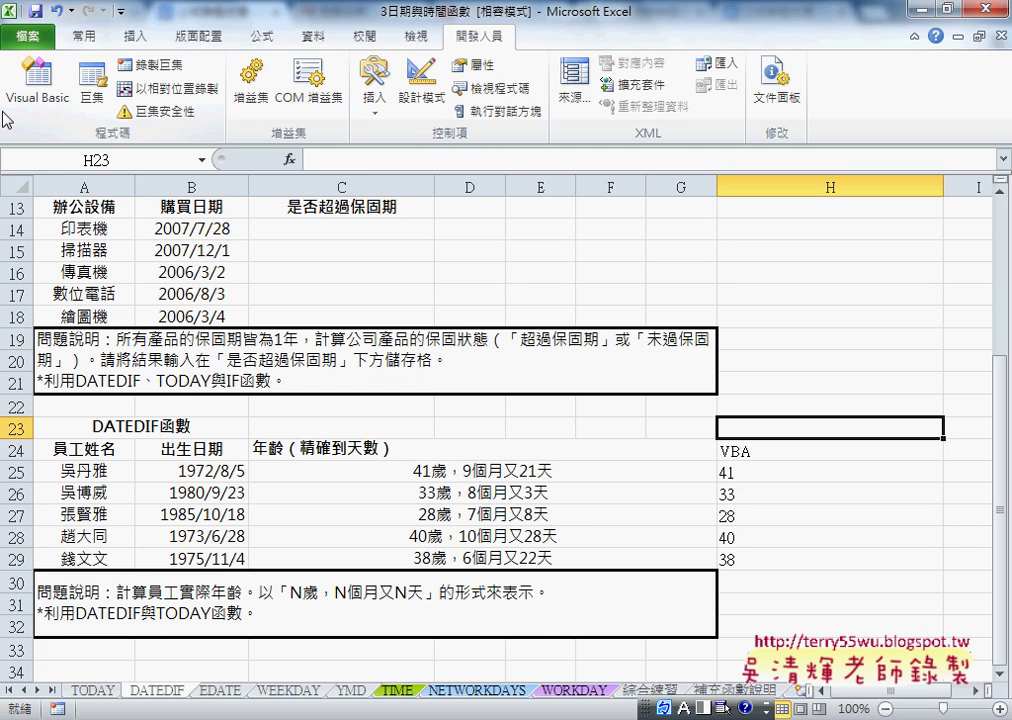
left_click(37, 80)
left_click(280, 181)
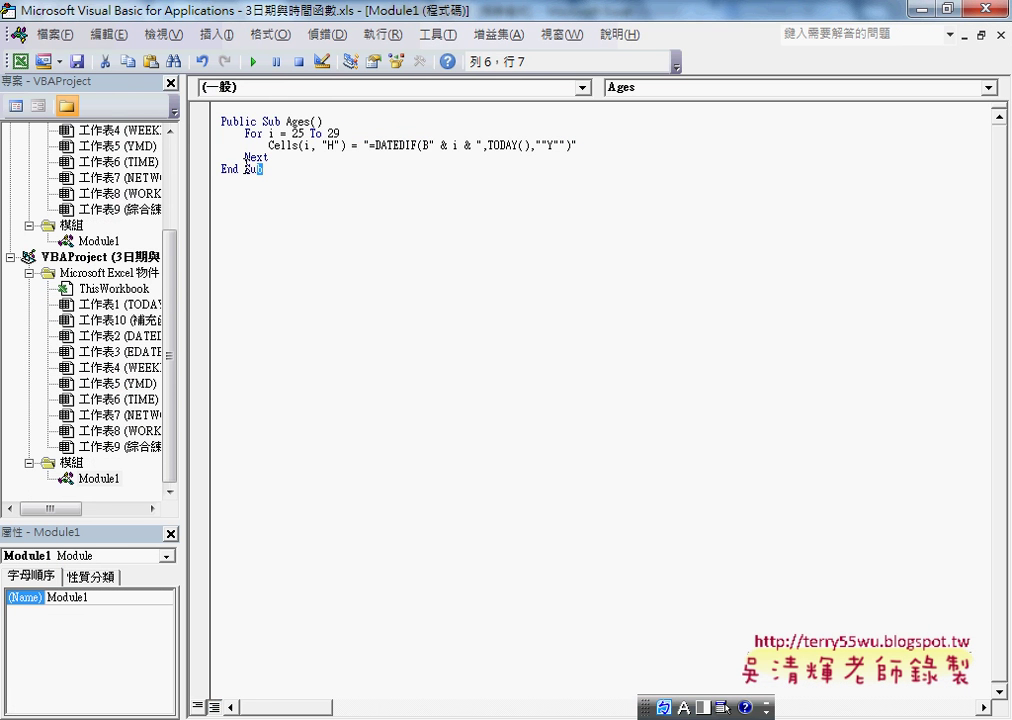
left_click_drag(272, 170, 224, 130)
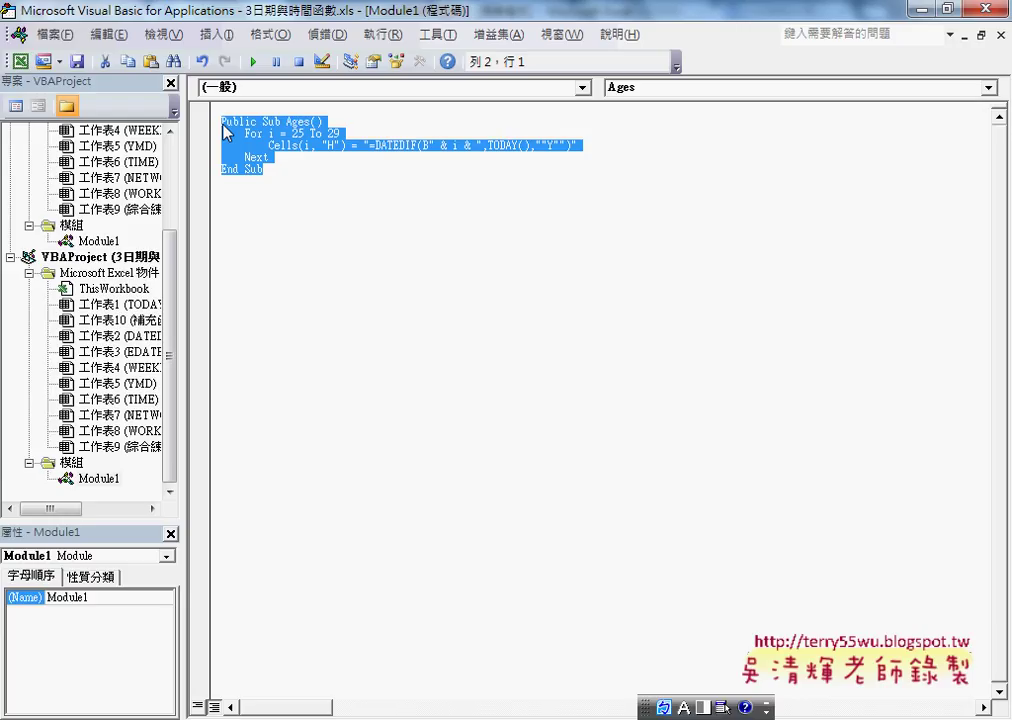
key("ctrl+v")
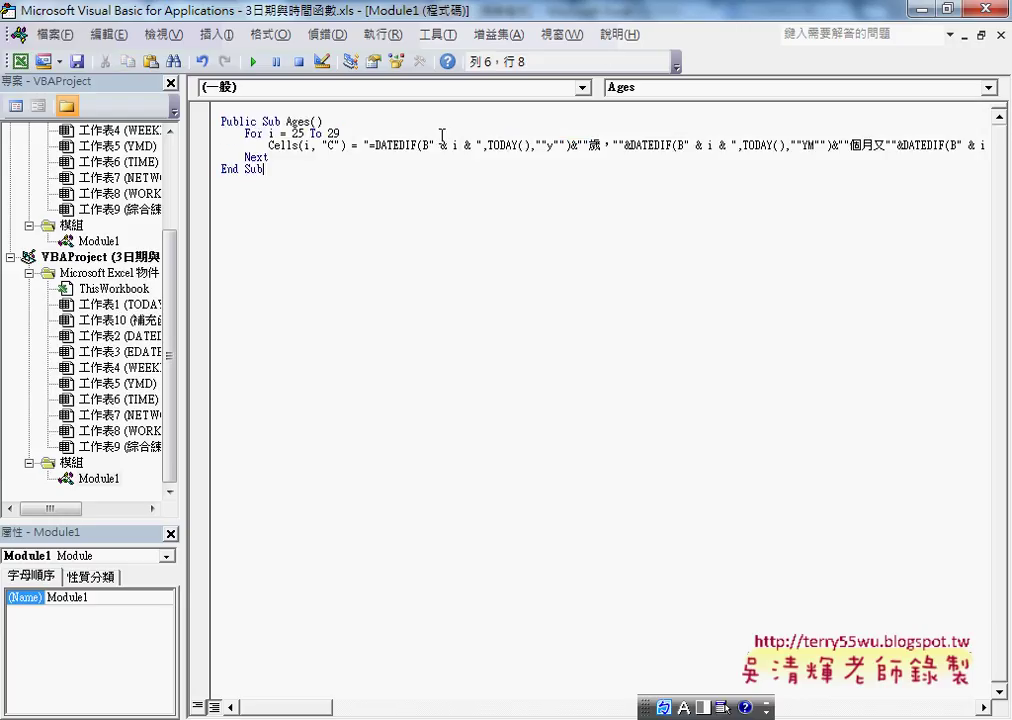
left_click(440, 34)
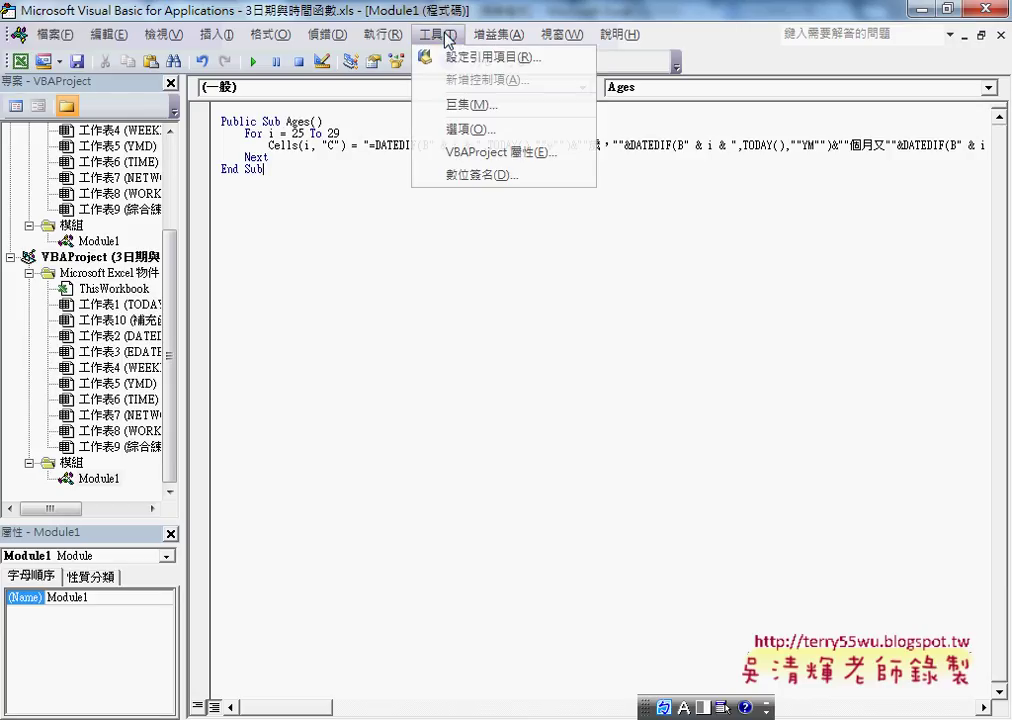
Set the code font size to 14 on the Editor Format tab of Options
left_click(472, 129)
left_click(397, 172)
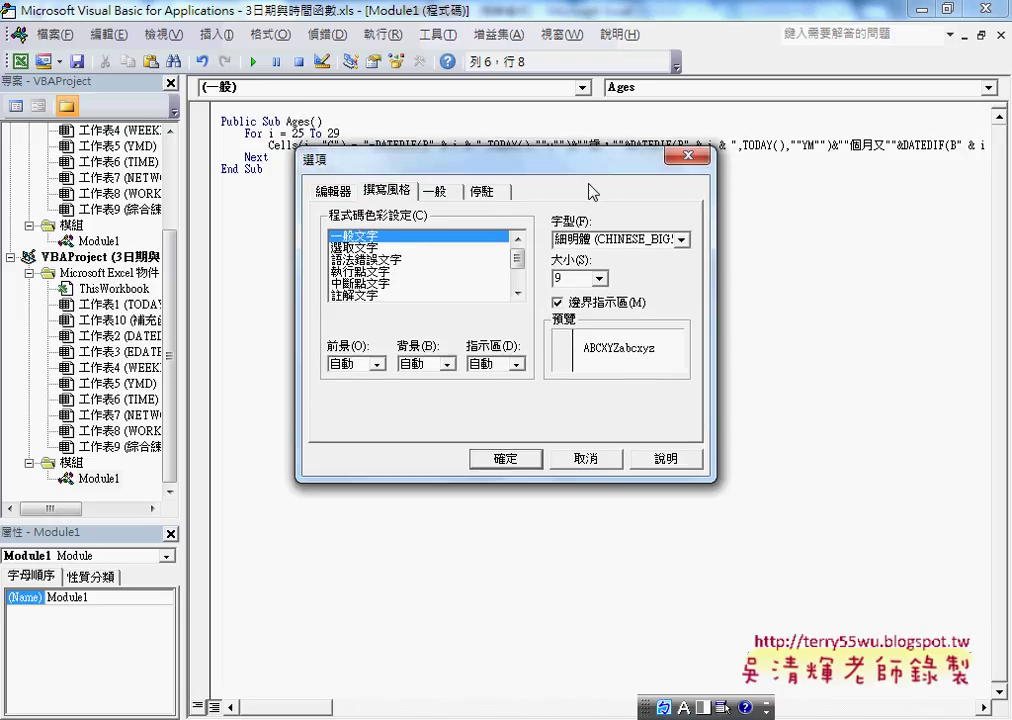
left_click(591, 358)
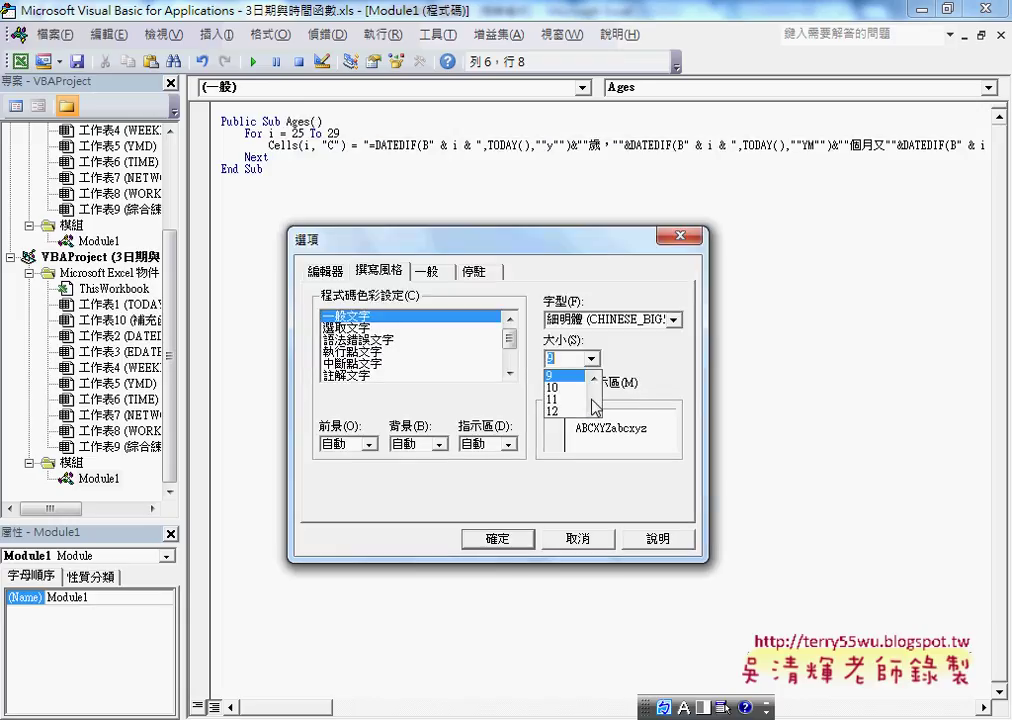
scroll(595, 407, "down", 2)
left_click(565, 411)
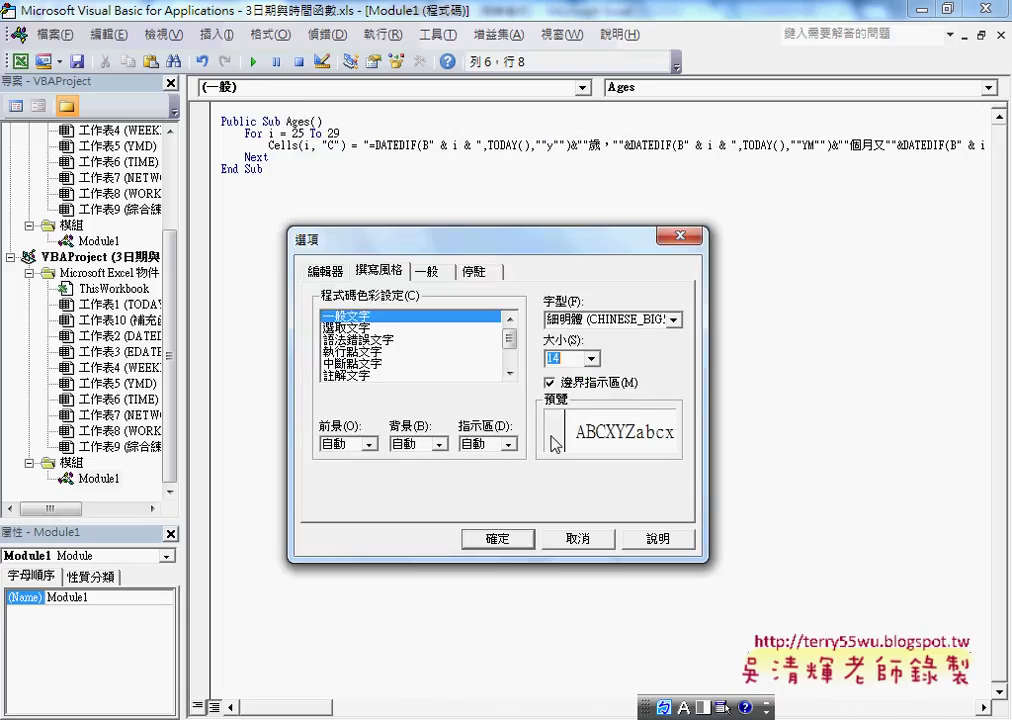
left_click(513, 541)
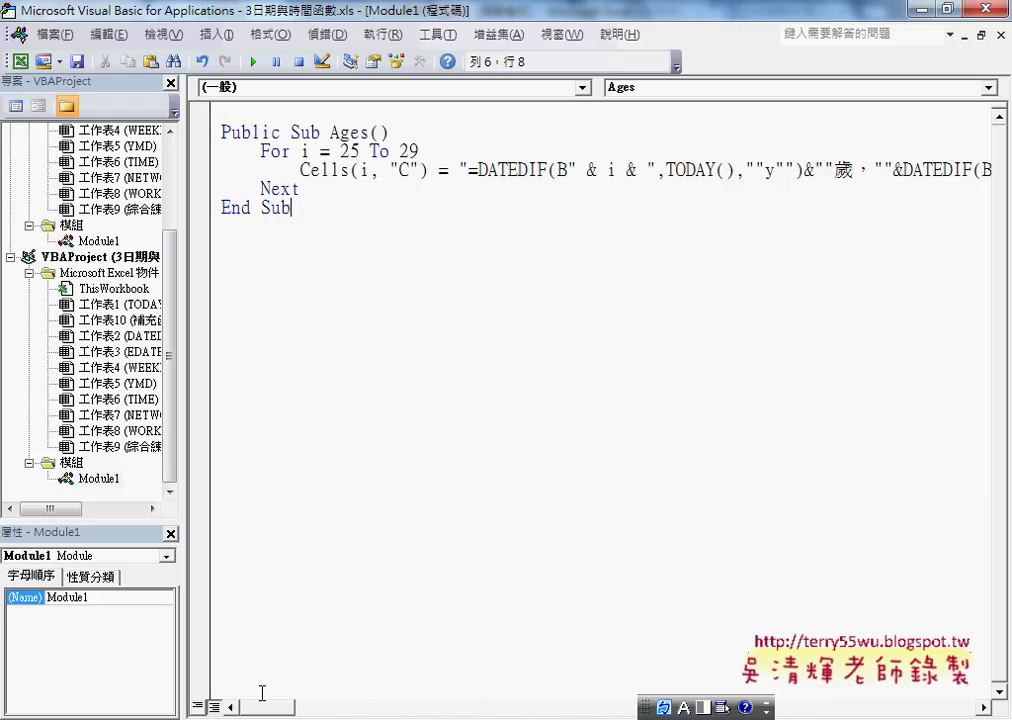
left_click_drag(271, 708, 334, 716)
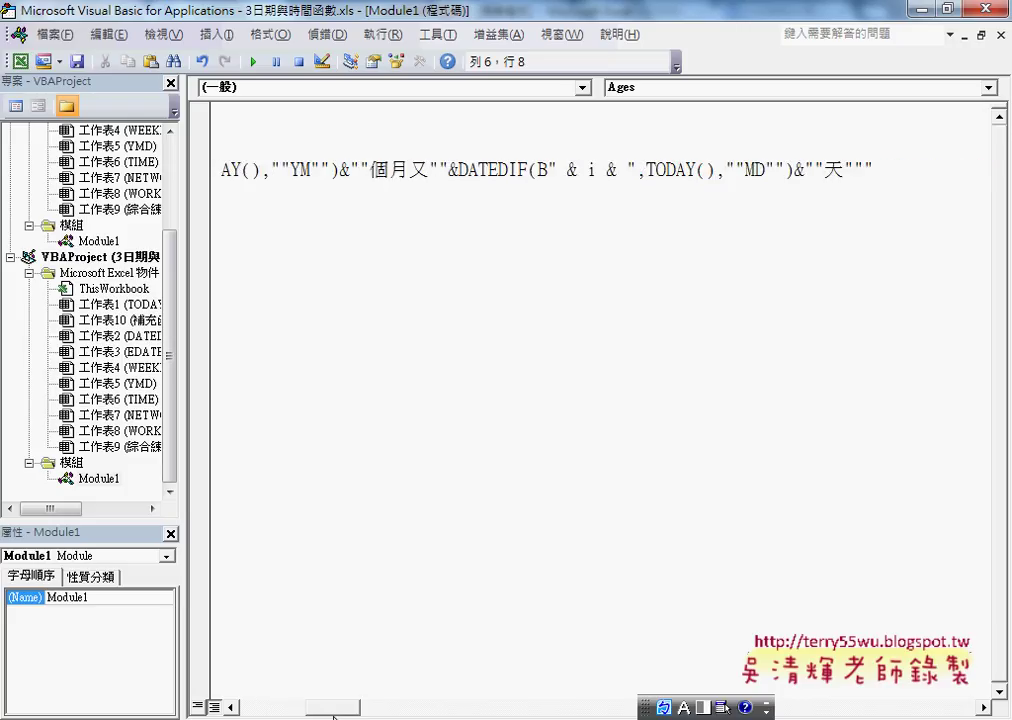
left_click_drag(330, 716, 254, 716)
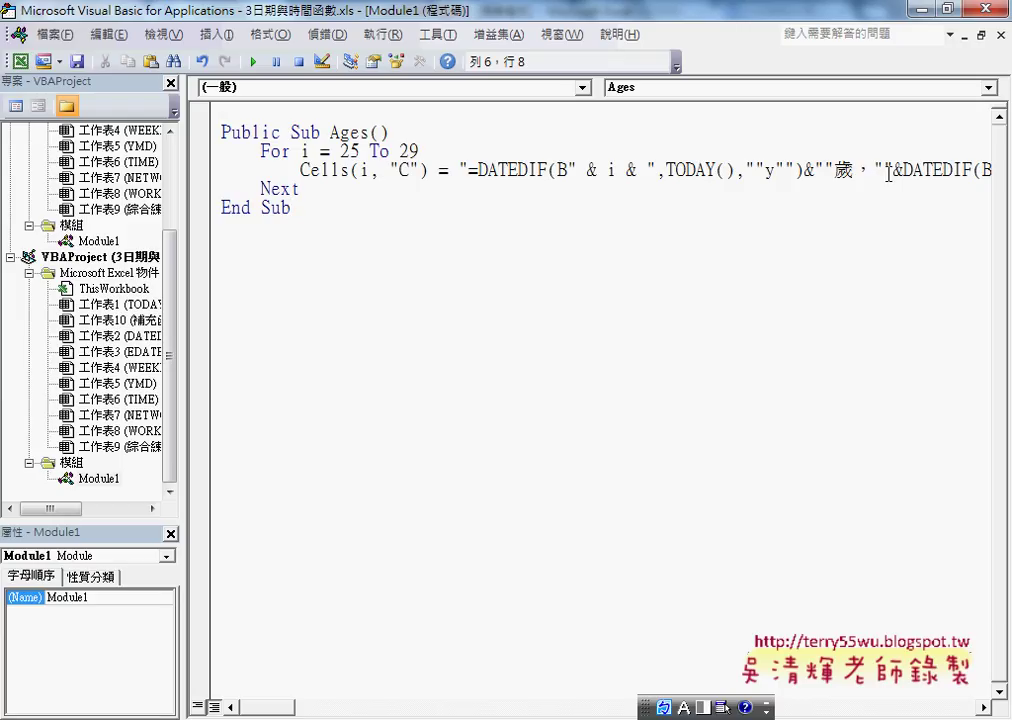
mouse_move(467, 170)
left_mouse_down()
mouse_move(726, 181)
mouse_move(799, 168)
mouse_move(788, 168)
left_mouse_up()
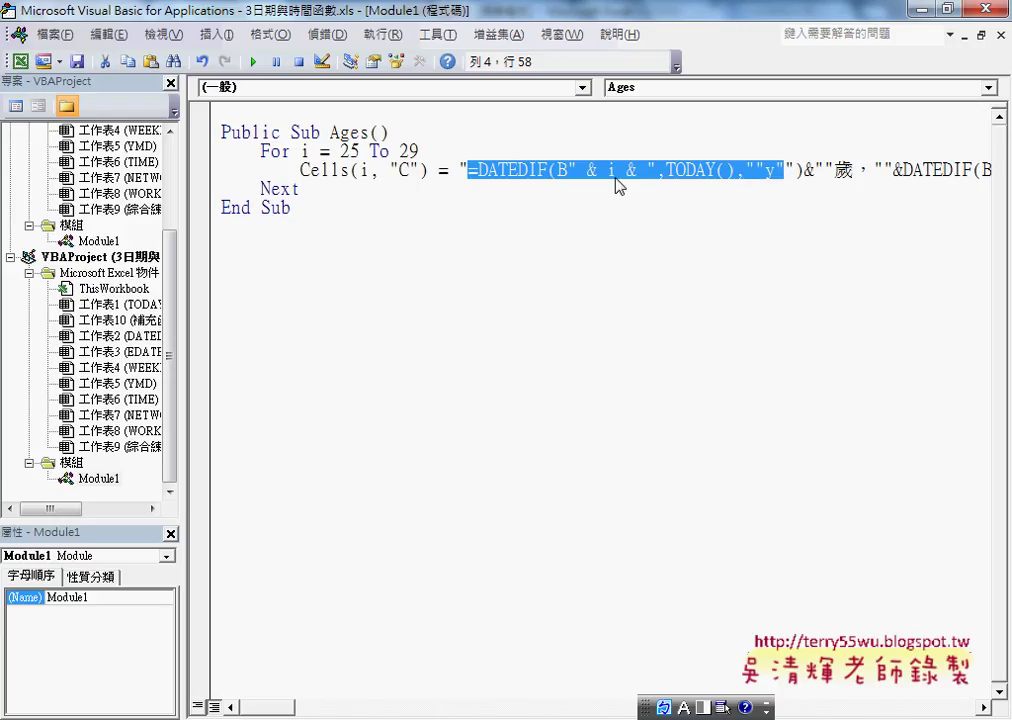
key("ctrl+space")
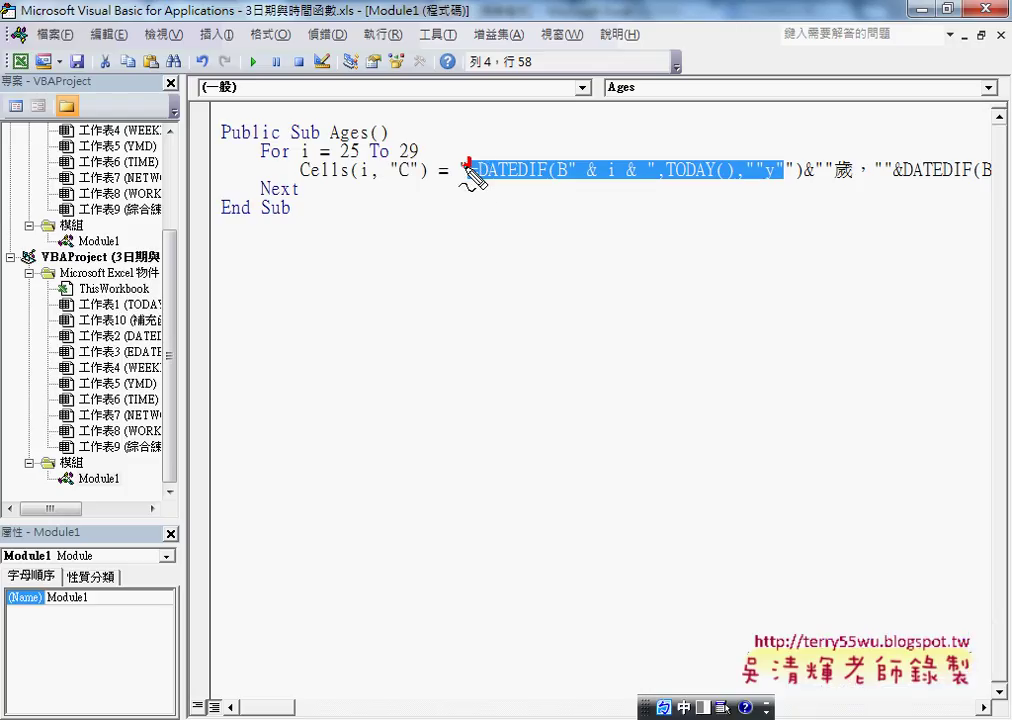
mouse_move(468, 160)
left_mouse_down()
mouse_move(770, 185)
mouse_move(462, 162)
left_mouse_up()
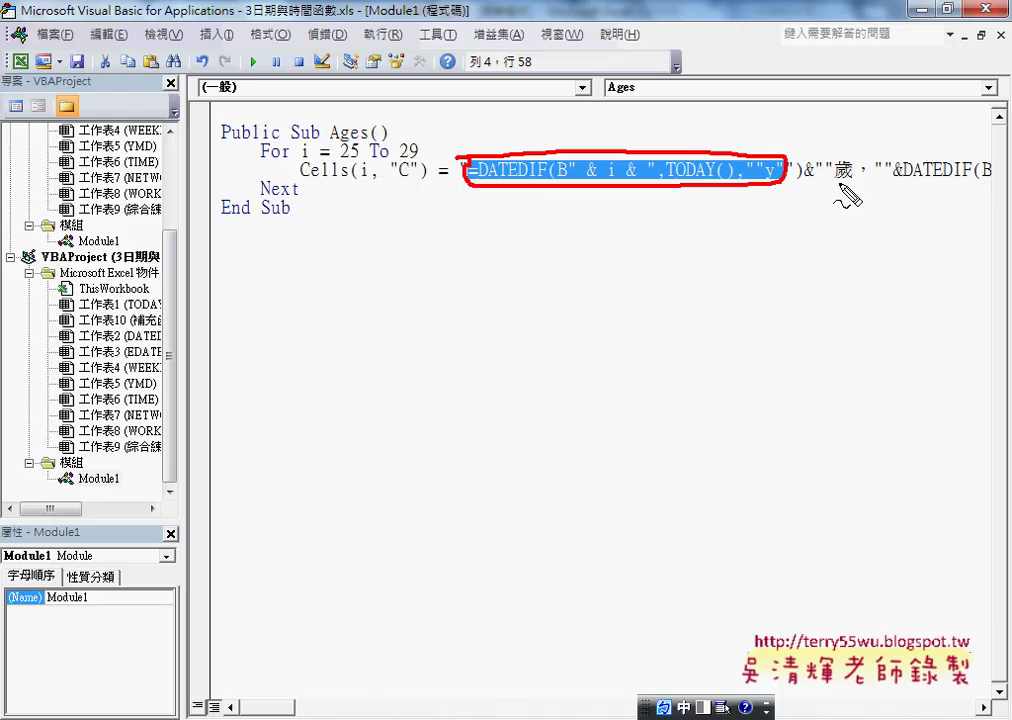
key("Escape")
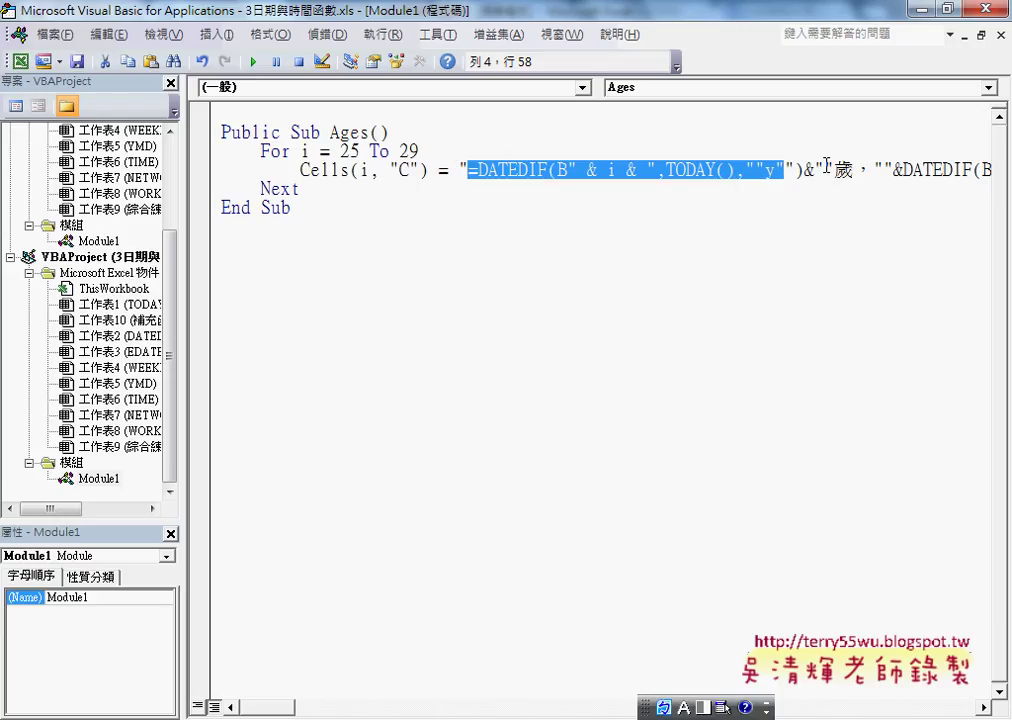
left_click(826, 168)
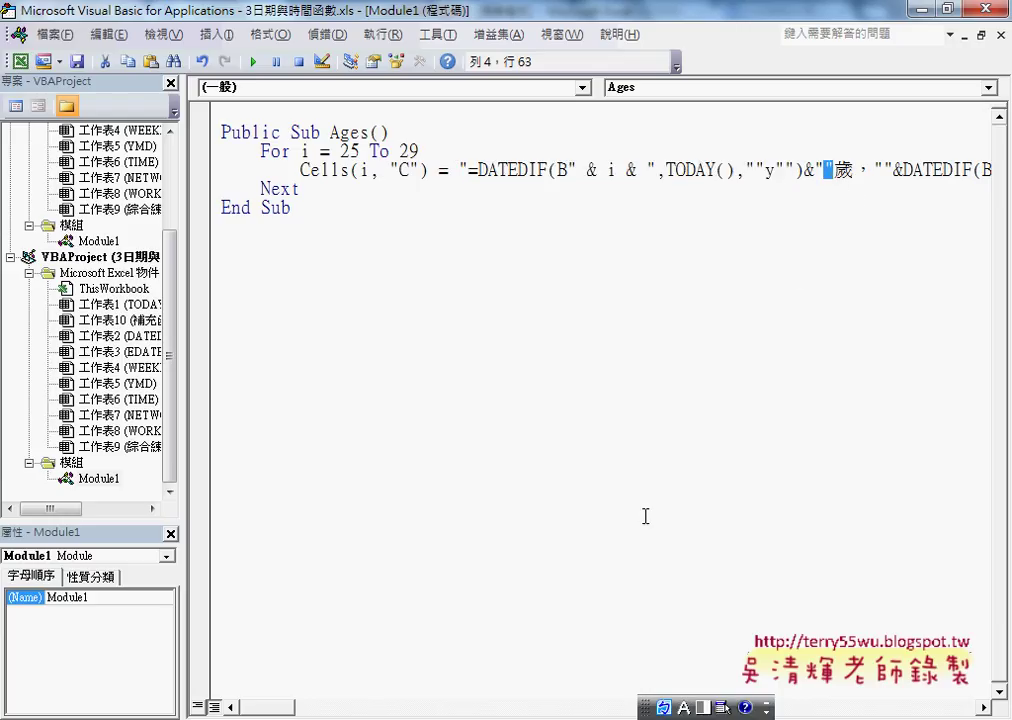
left_click_drag(280, 712, 294, 714)
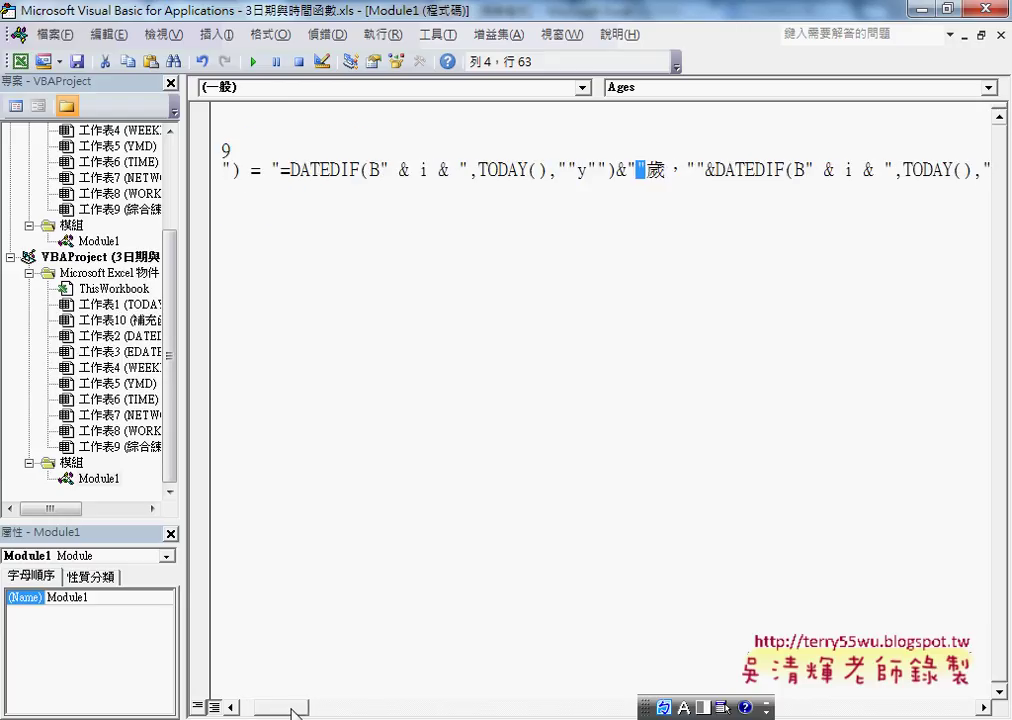
key("Delete")
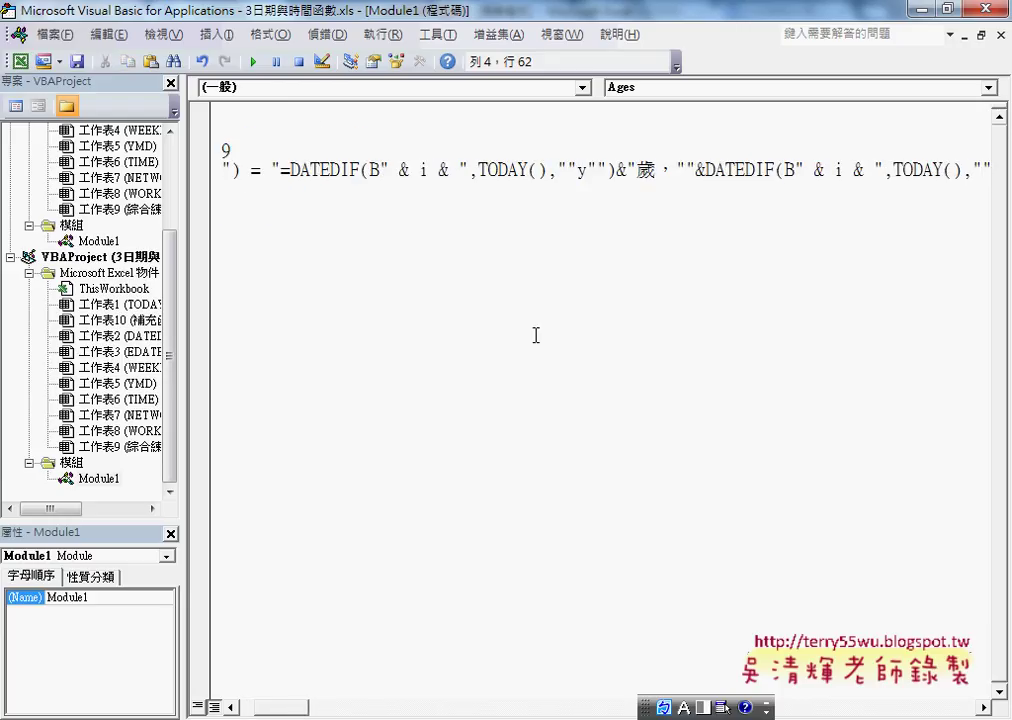
left_click_drag(680, 165, 687, 162)
key("ctrl+z")
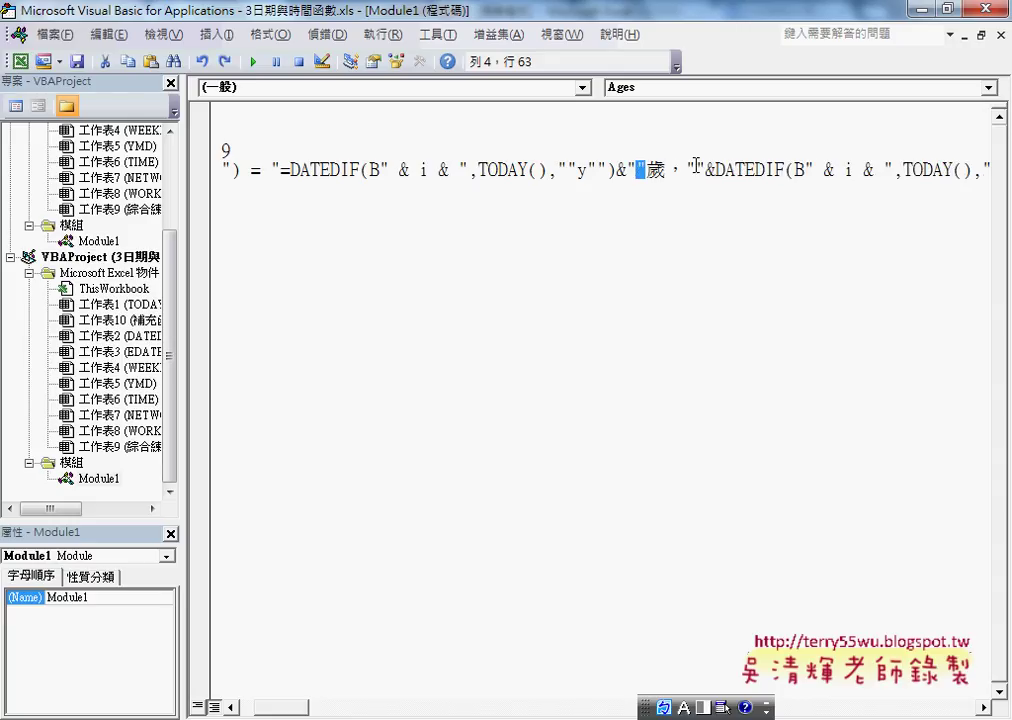
left_click_drag(650, 170, 628, 171)
mouse_move(282, 713)
left_mouse_down()
mouse_move(339, 715)
mouse_move(266, 712)
left_mouse_up()
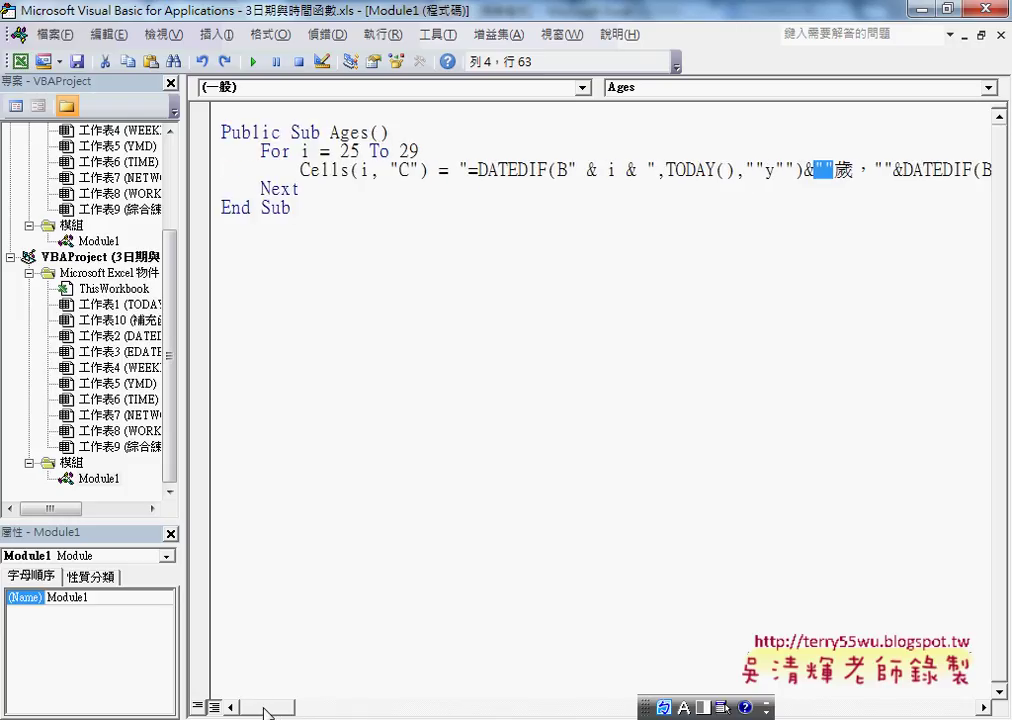
mouse_move(384, 705)
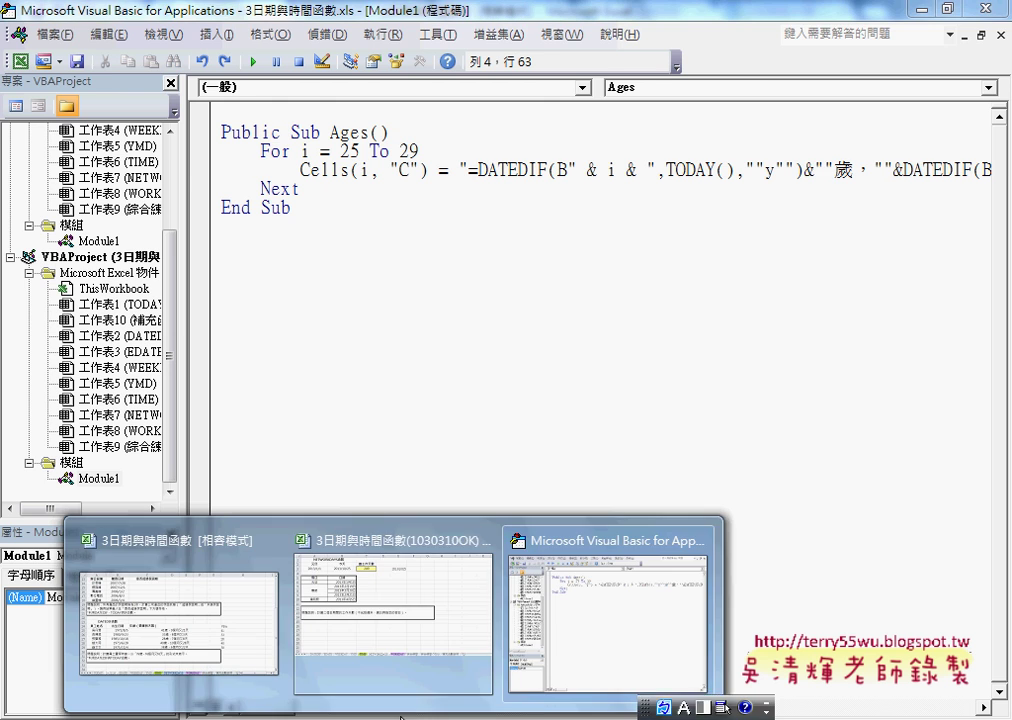
Bring up the Excel sheet and select the DATEDIF formula text in cell C25
left_click(242, 644)
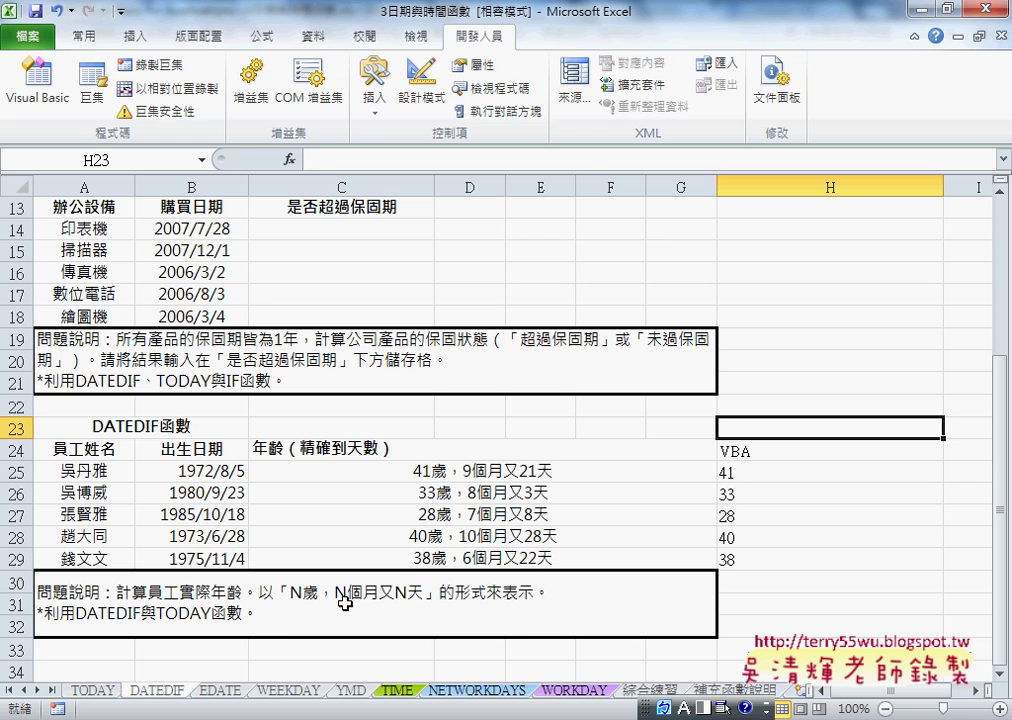
left_click(490, 474)
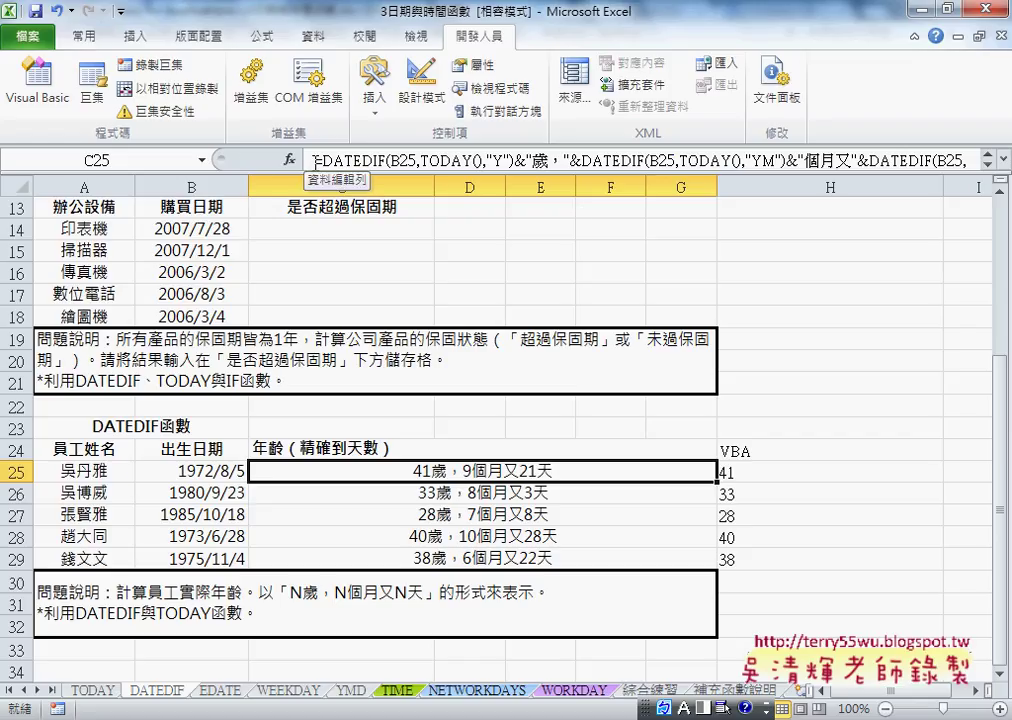
left_click_drag(313, 160, 388, 160)
key("ctrl+shift+u")
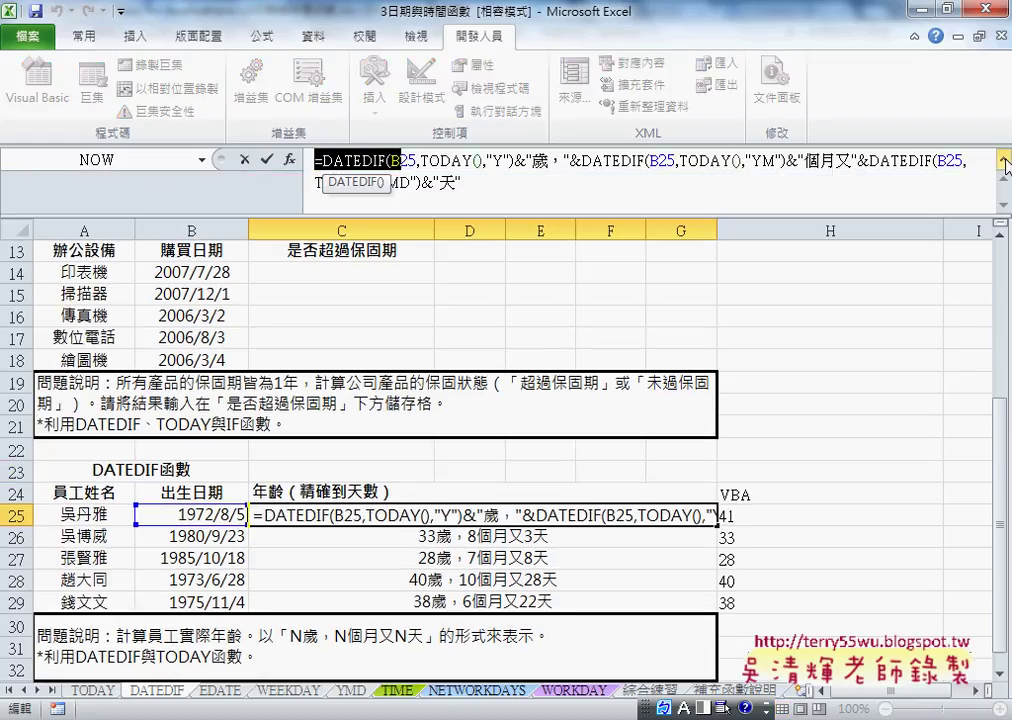
left_click_drag(487, 175, 313, 158)
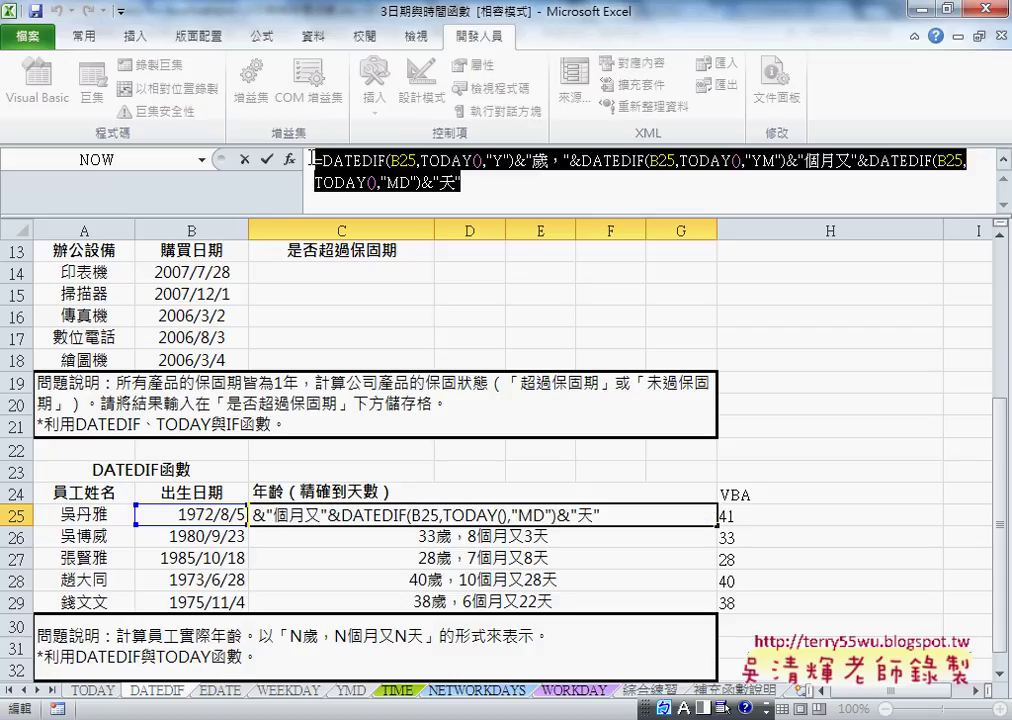
Mark the "Y" unit, its quotes and the YM comma in C25's formula, then clear the marks
left_click(488, 160)
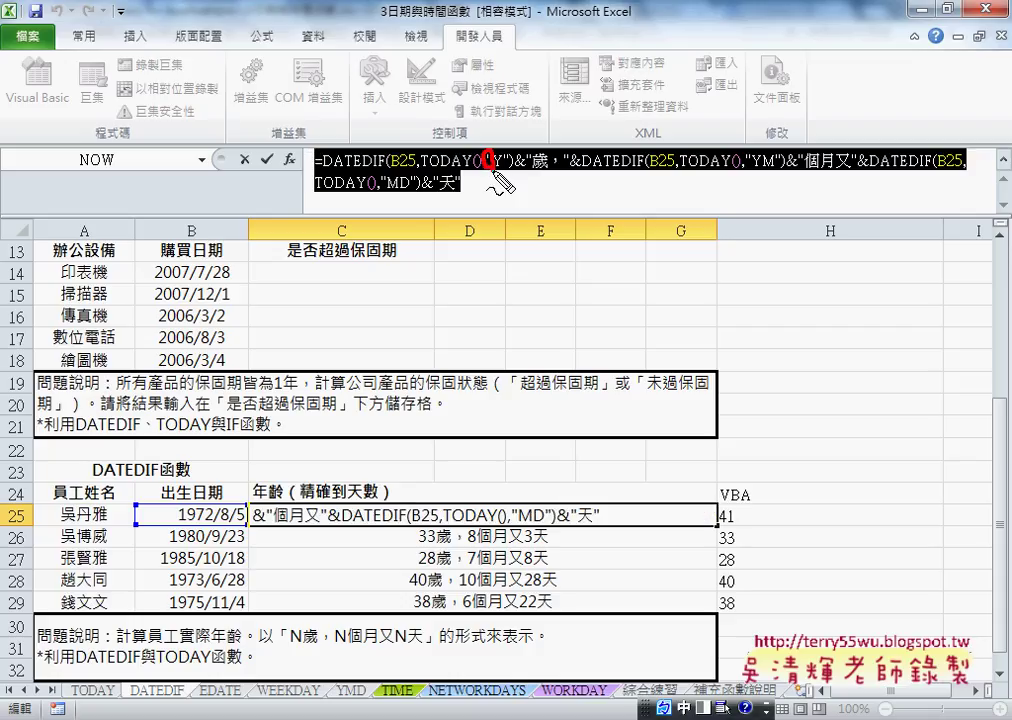
left_click(506, 160)
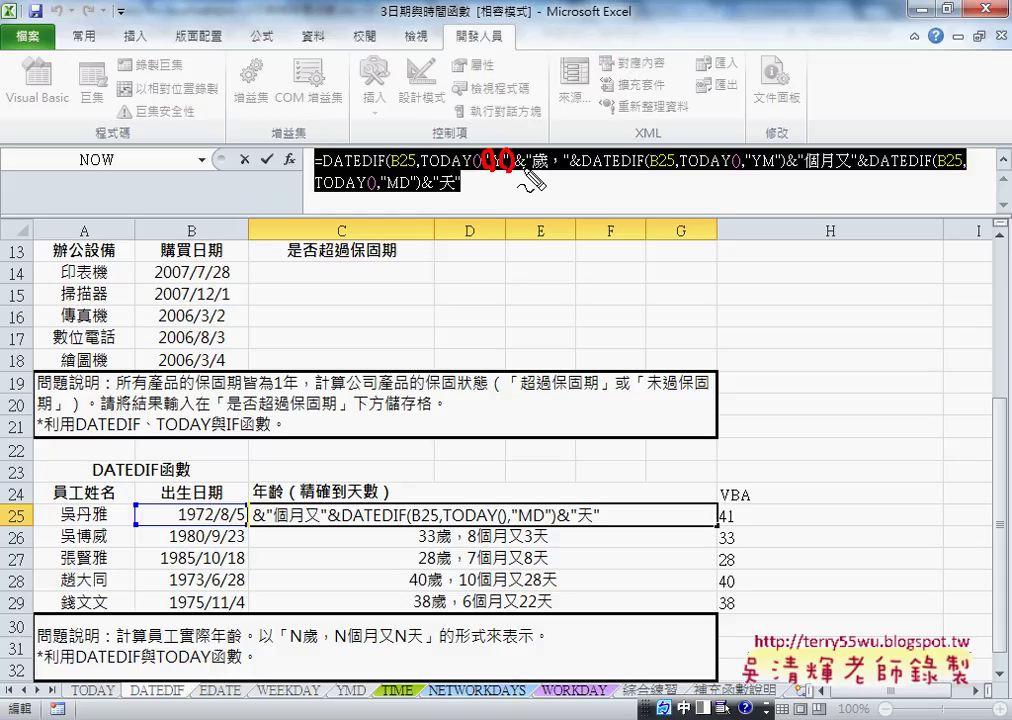
left_click(528, 157)
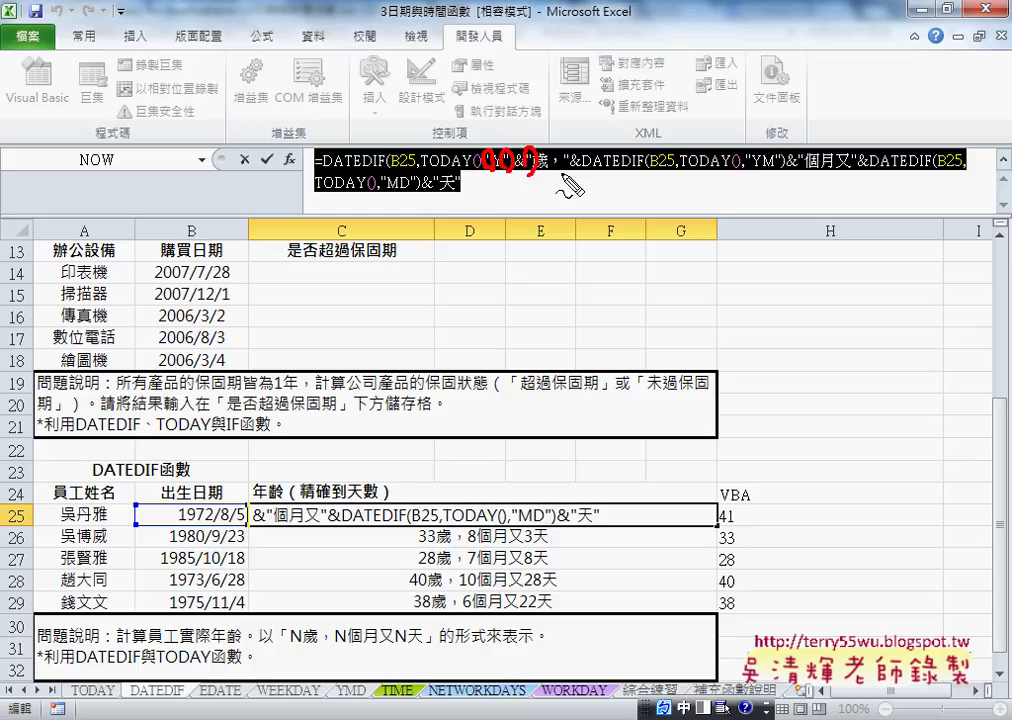
left_click(571, 161)
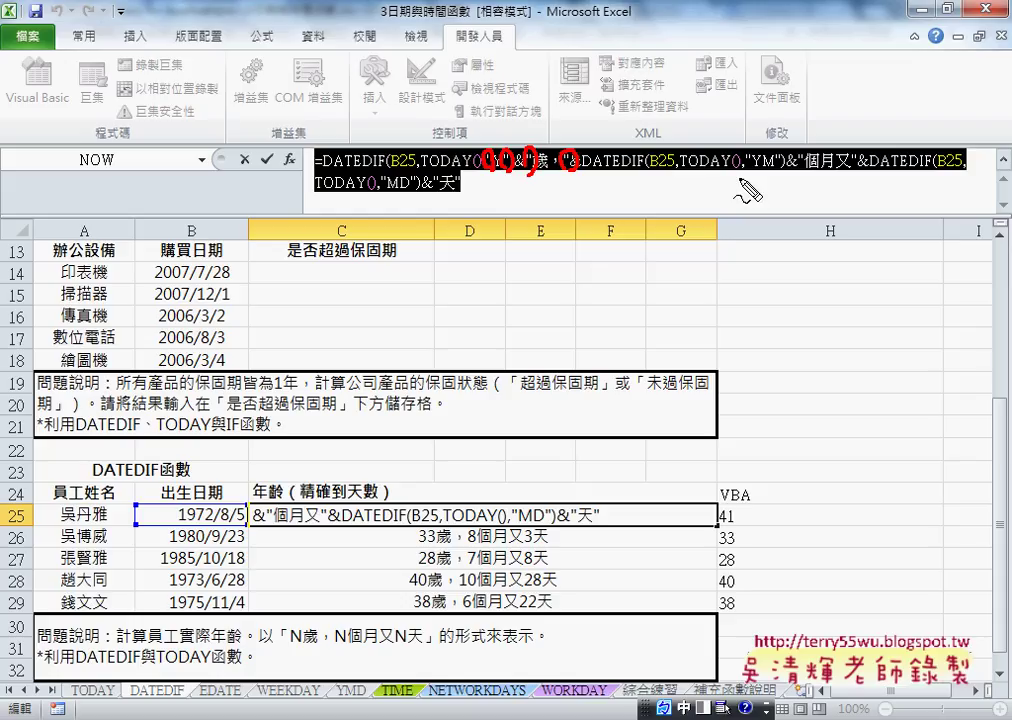
left_click_drag(745, 172, 862, 173)
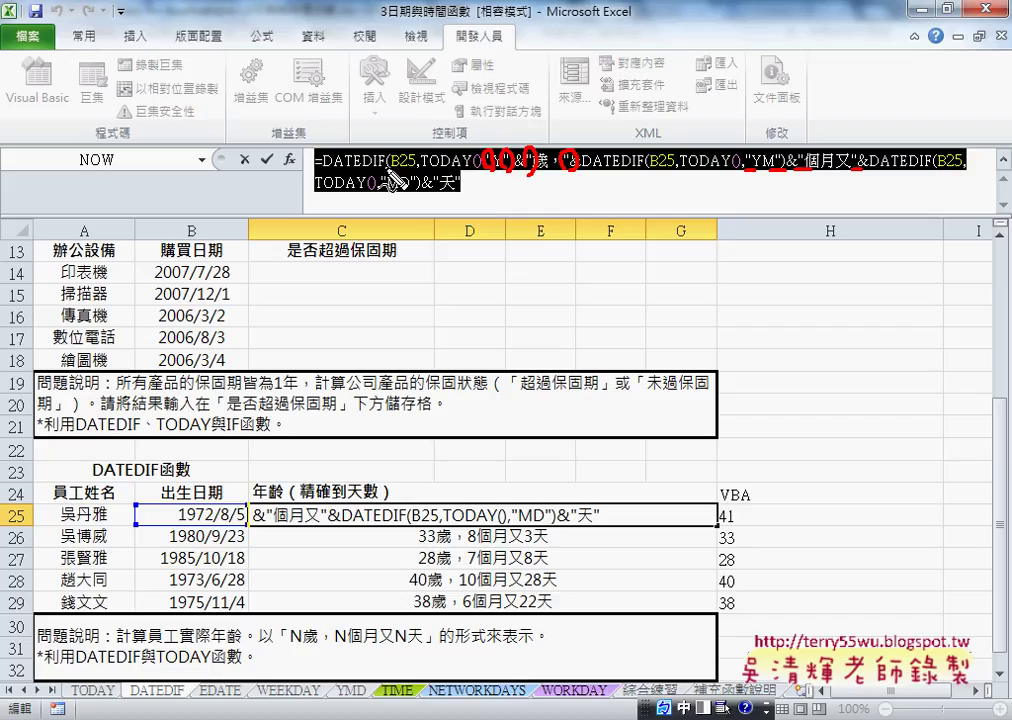
key("Escape")
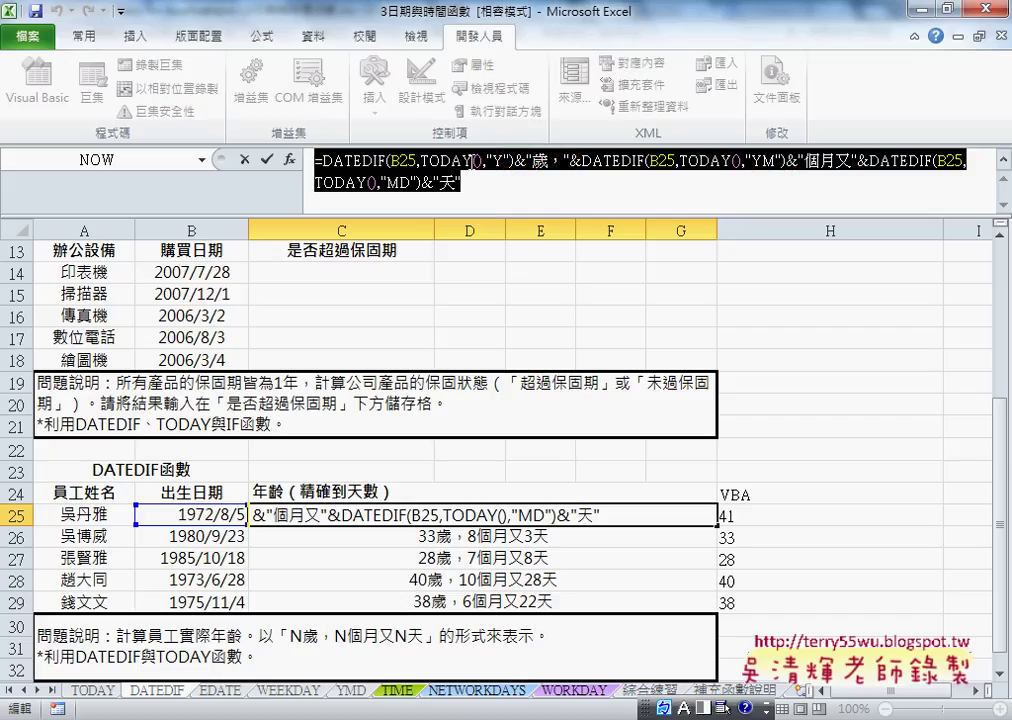
key("Escape")
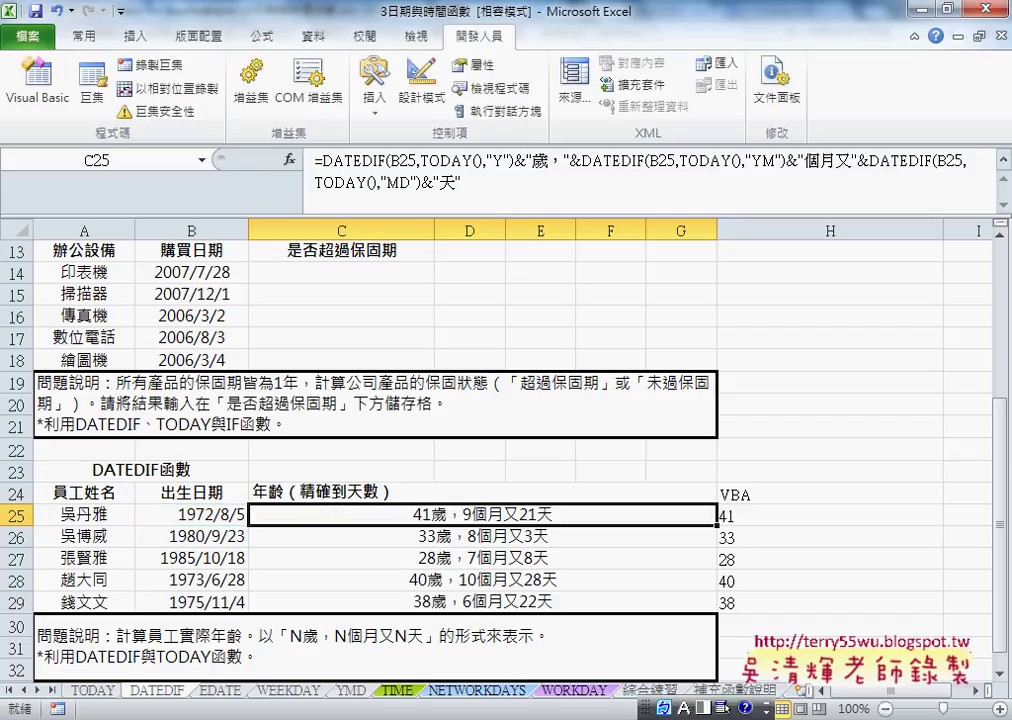
Switch back to the VBA editor showing the Ages macro
mouse_move(389, 715)
left_click(592, 705)
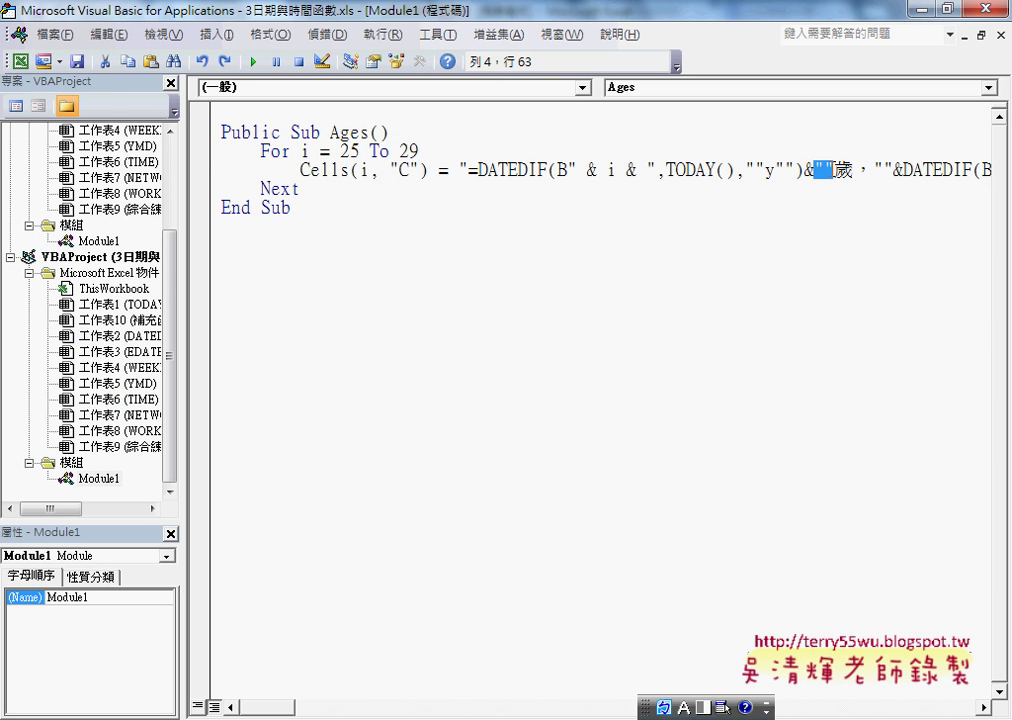
left_click_drag(268, 713, 318, 716)
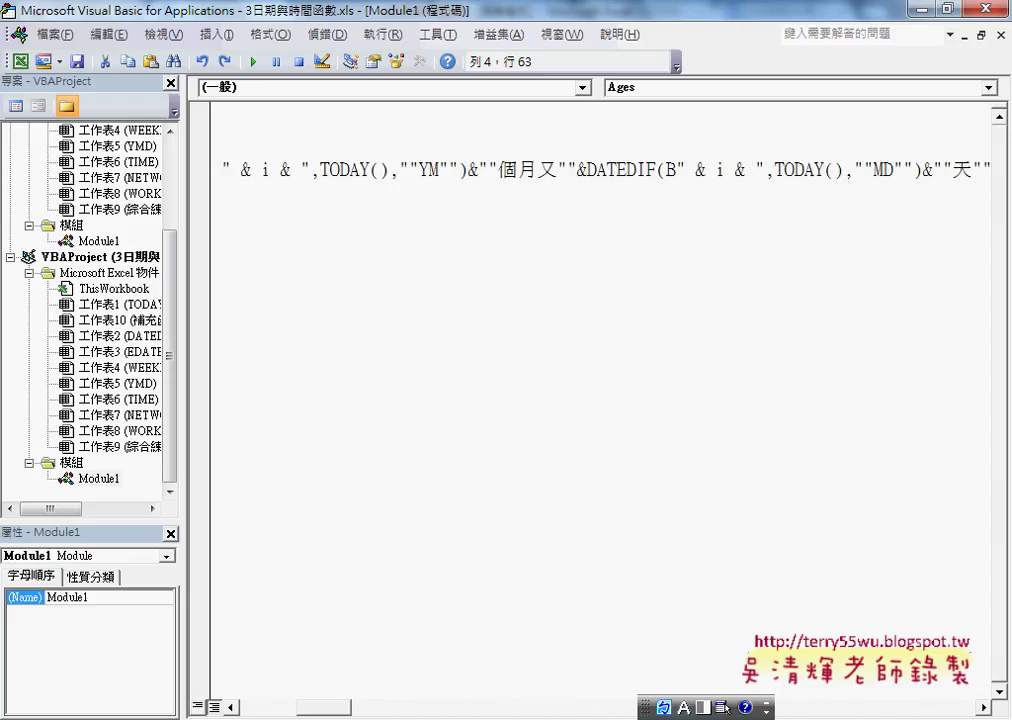
left_click_drag(318, 716, 250, 716)
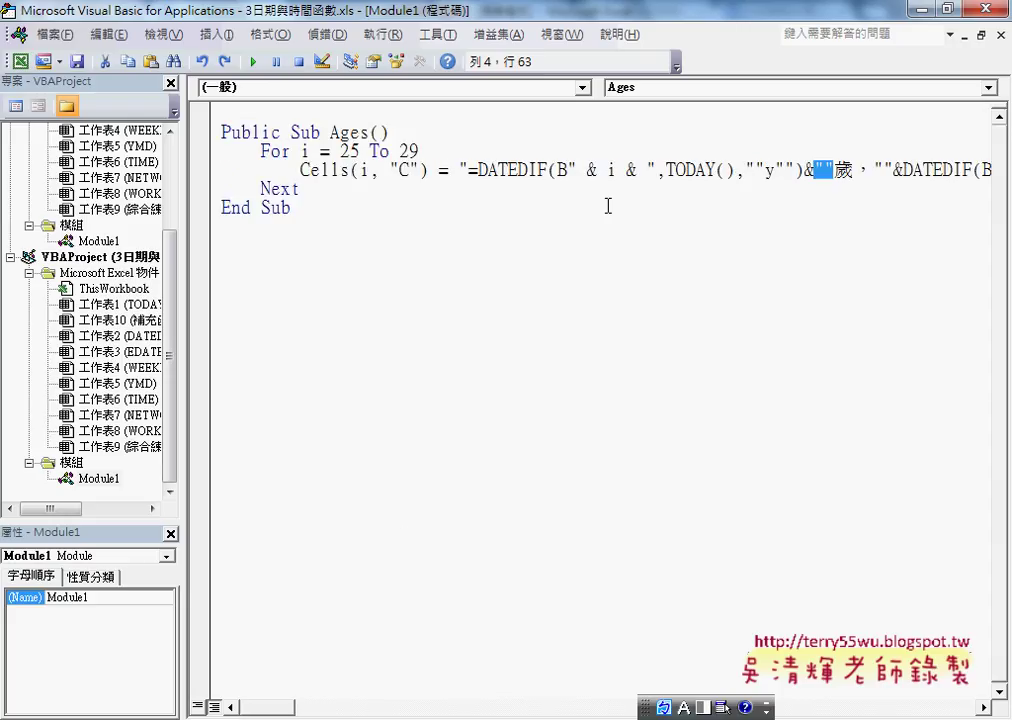
Highlight the three " & i & " row insertions, then restore the editor and move it right
left_click_drag(567, 170, 655, 170)
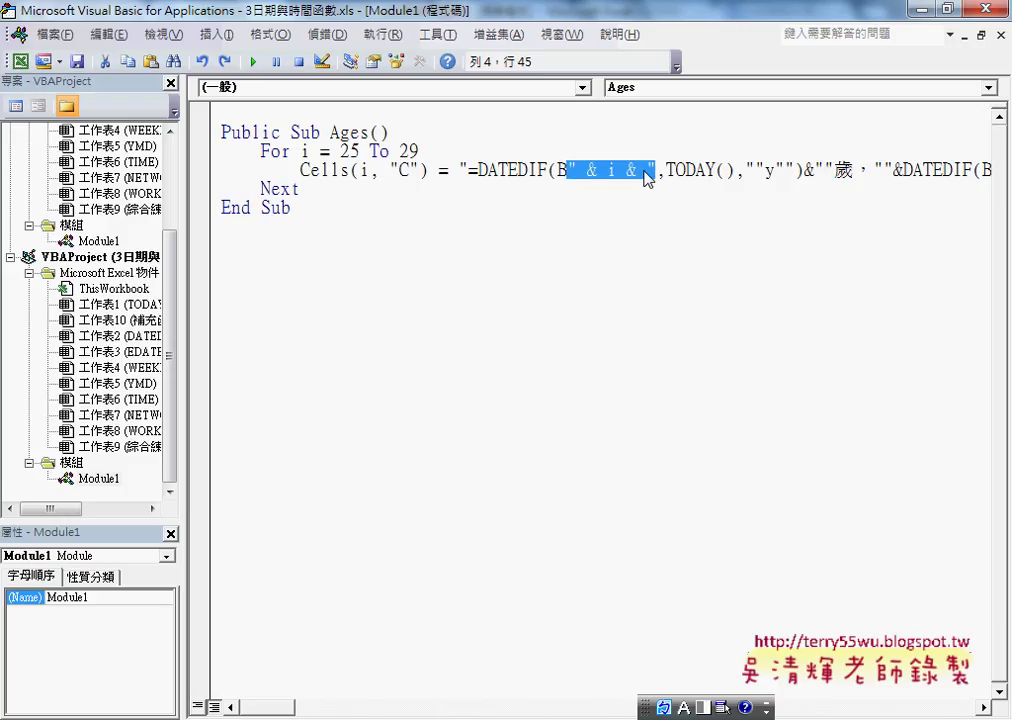
left_click_drag(282, 709, 305, 712)
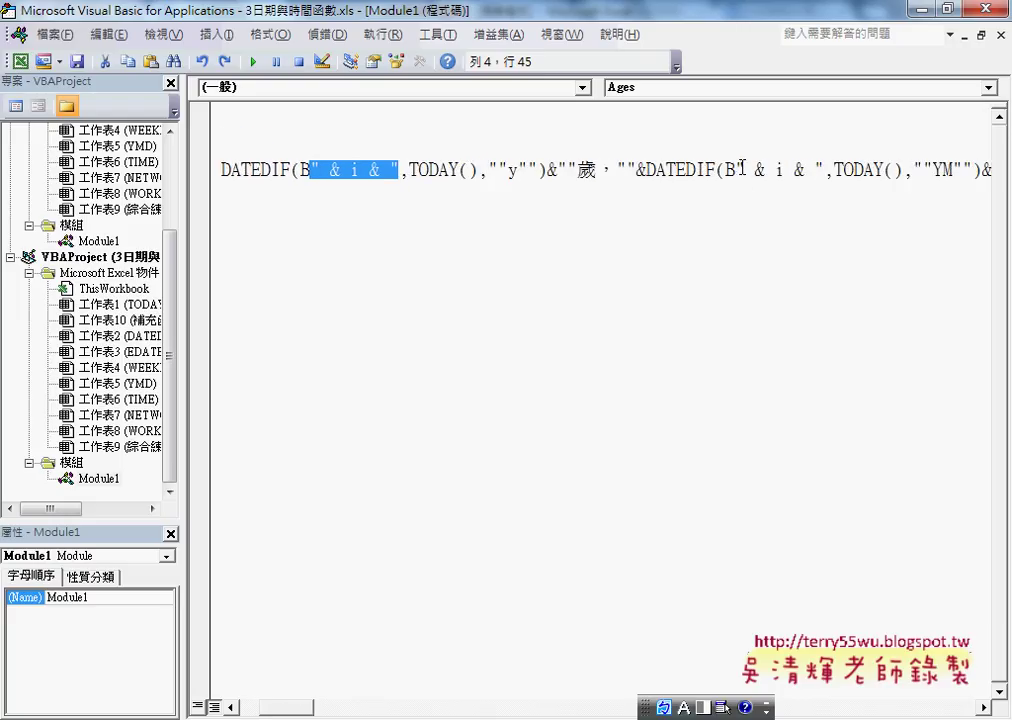
left_click_drag(736, 169, 823, 169)
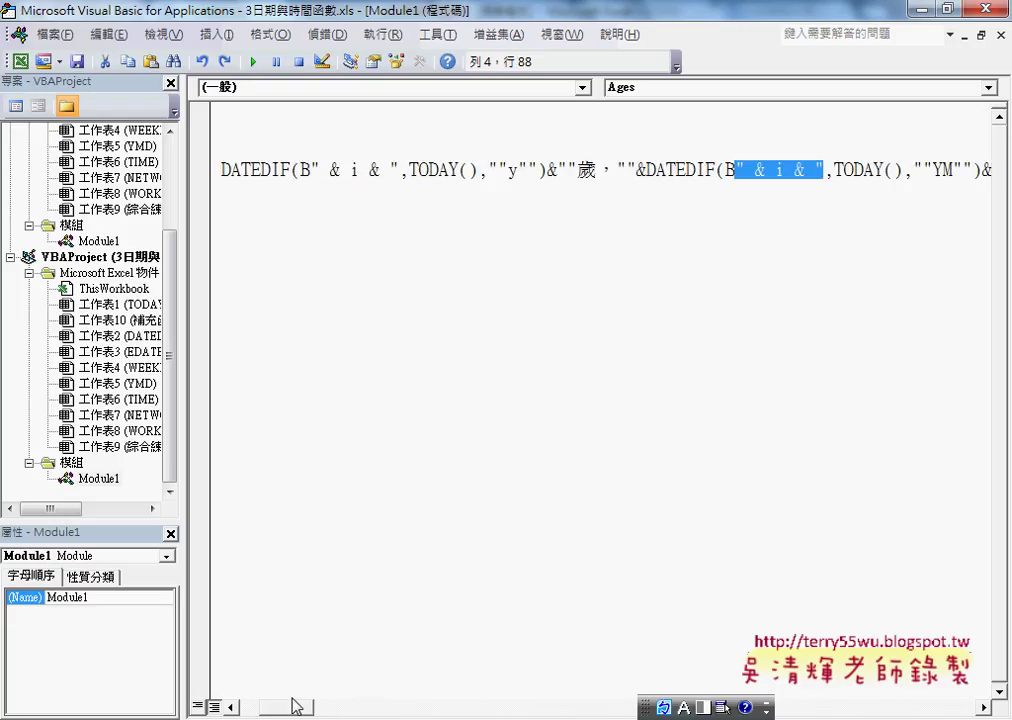
left_click_drag(296, 706, 332, 714)
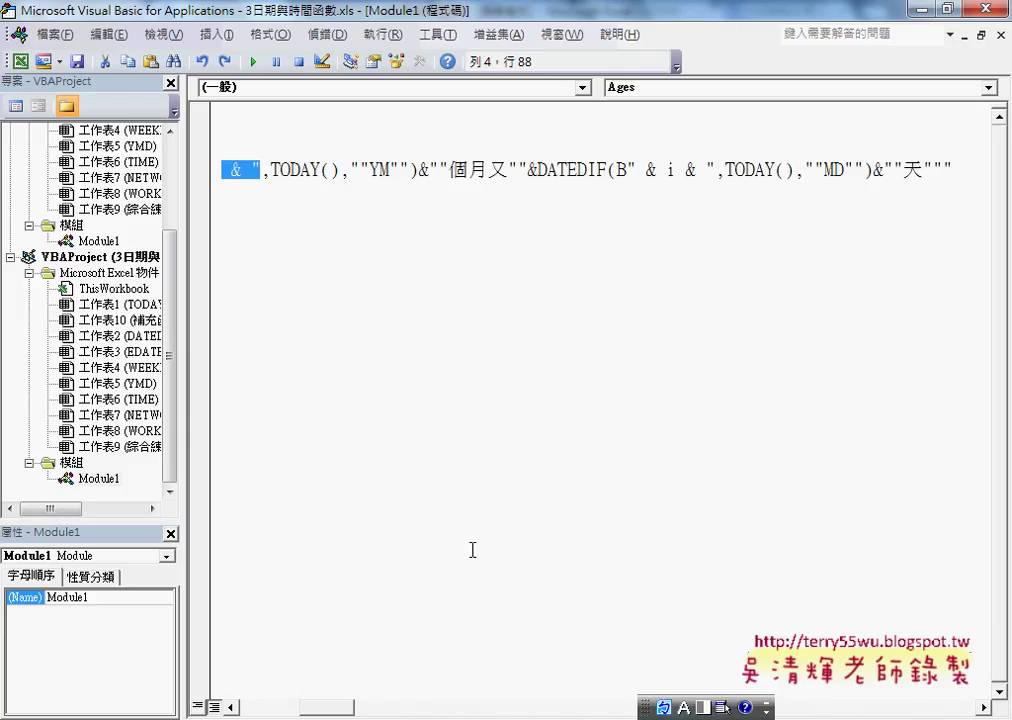
left_click_drag(628, 169, 716, 169)
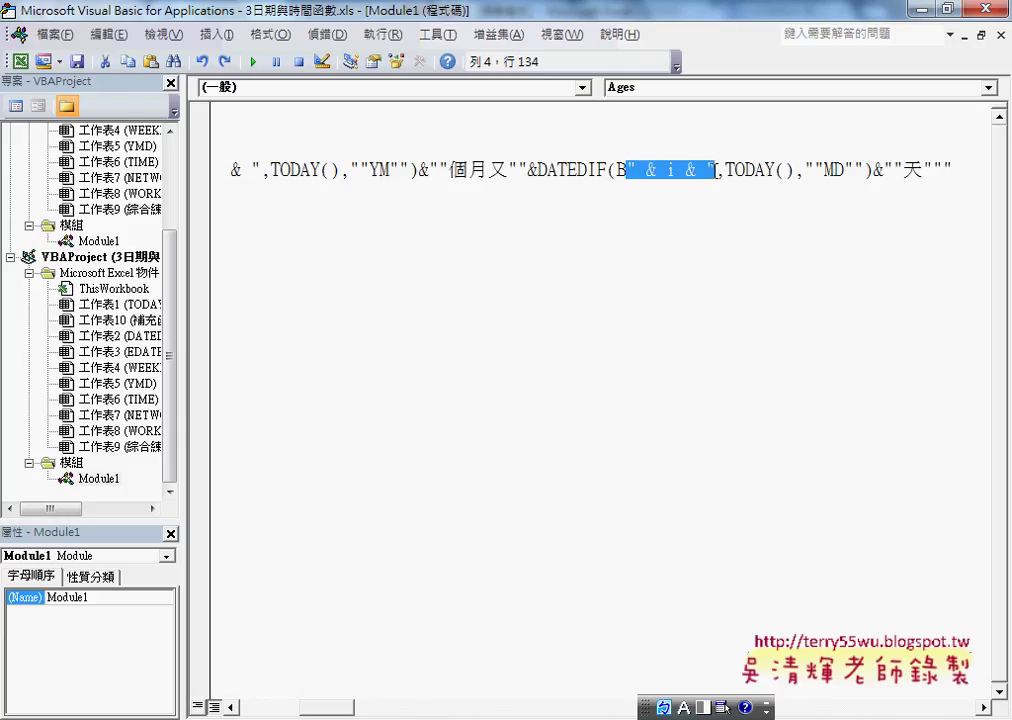
left_click_drag(316, 706, 247, 716)
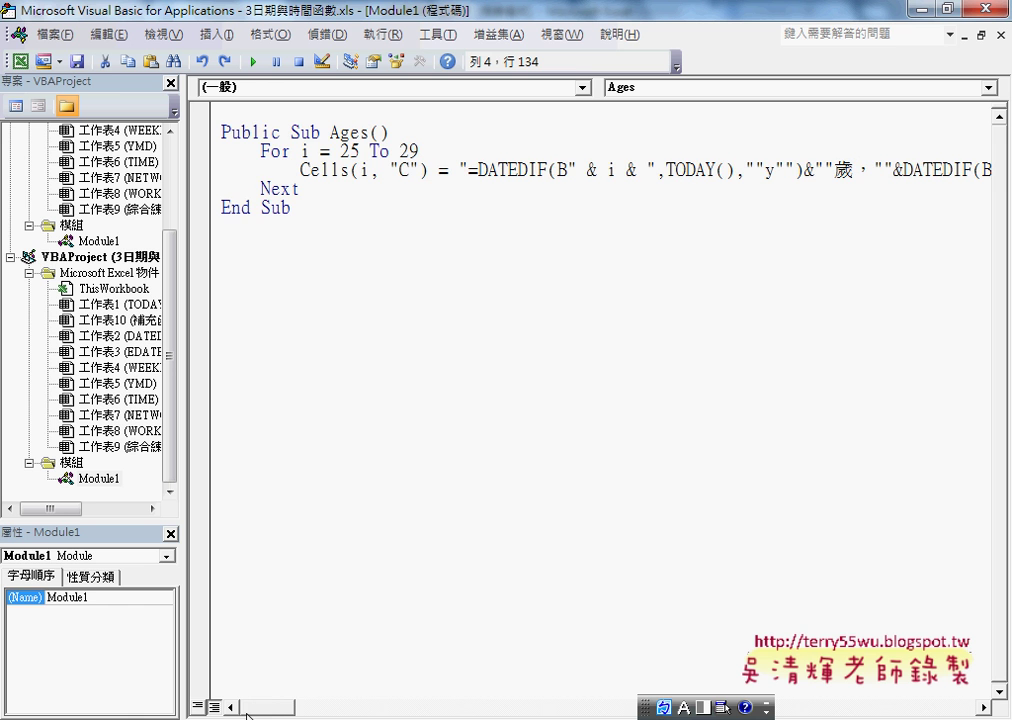
double_click(430, 12)
mouse_move(411, 87)
left_mouse_down()
mouse_move(876, 104)
mouse_move(838, 104)
left_mouse_up()
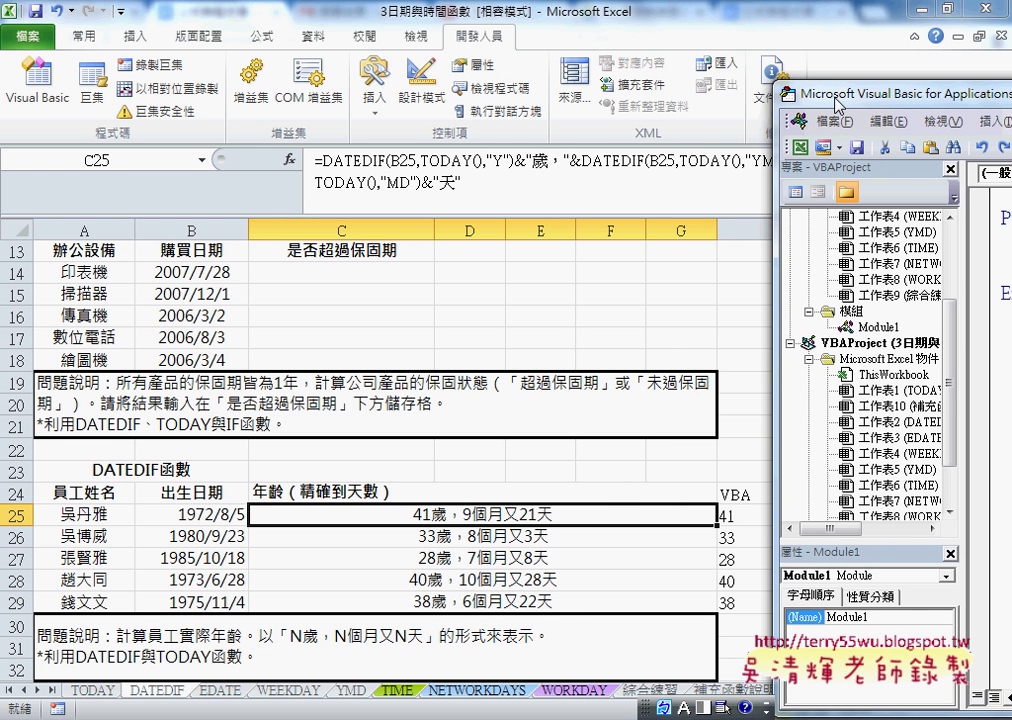
Scroll the sheet to column H, select H25:H29, then bring the editor forward and shift it left
left_click(750, 655)
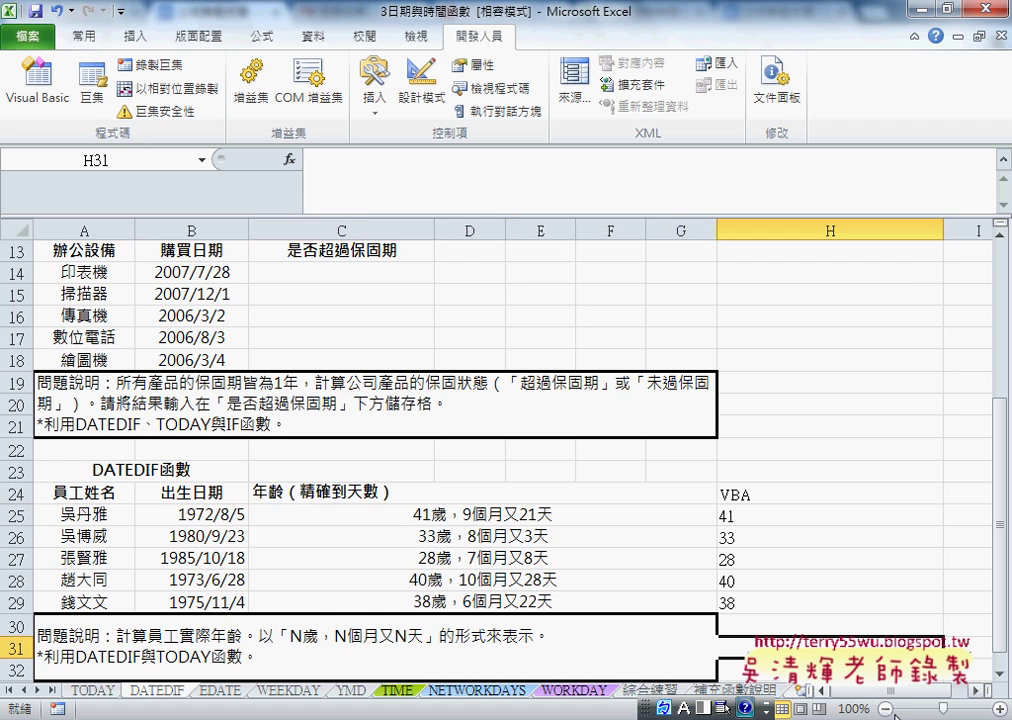
left_click(977, 690)
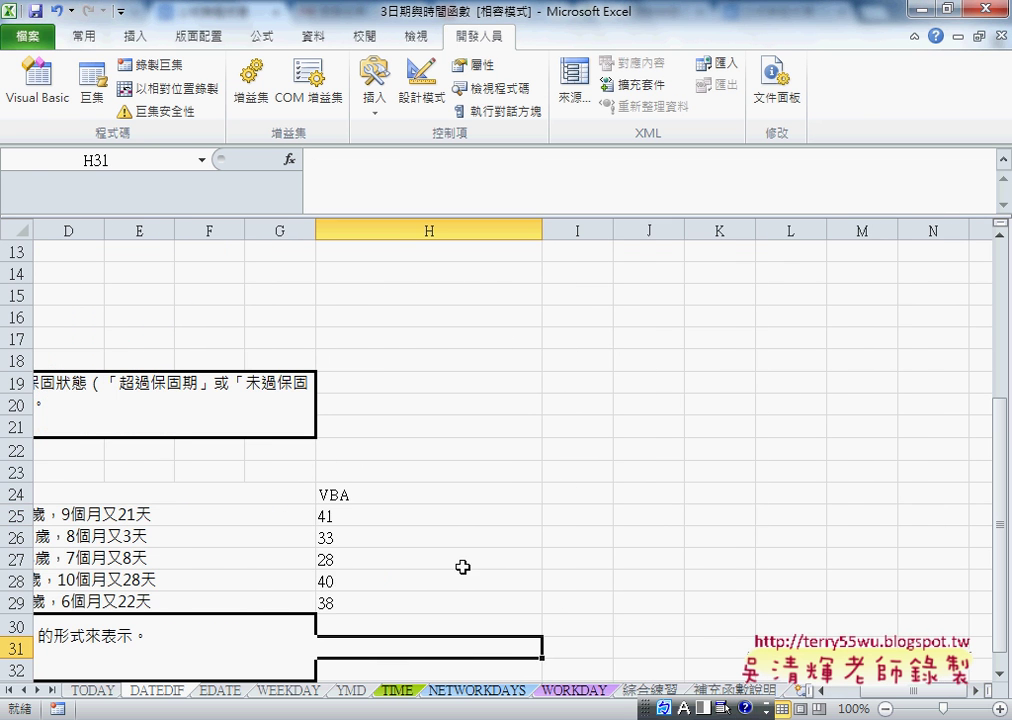
left_click_drag(430, 516, 431, 600)
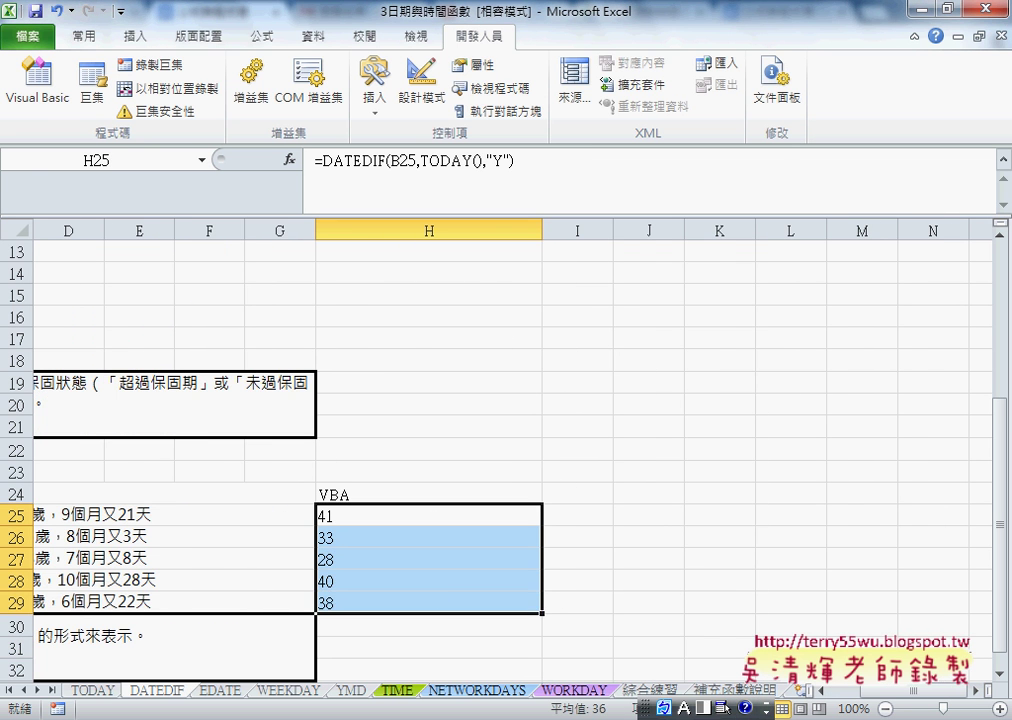
left_click(540, 605)
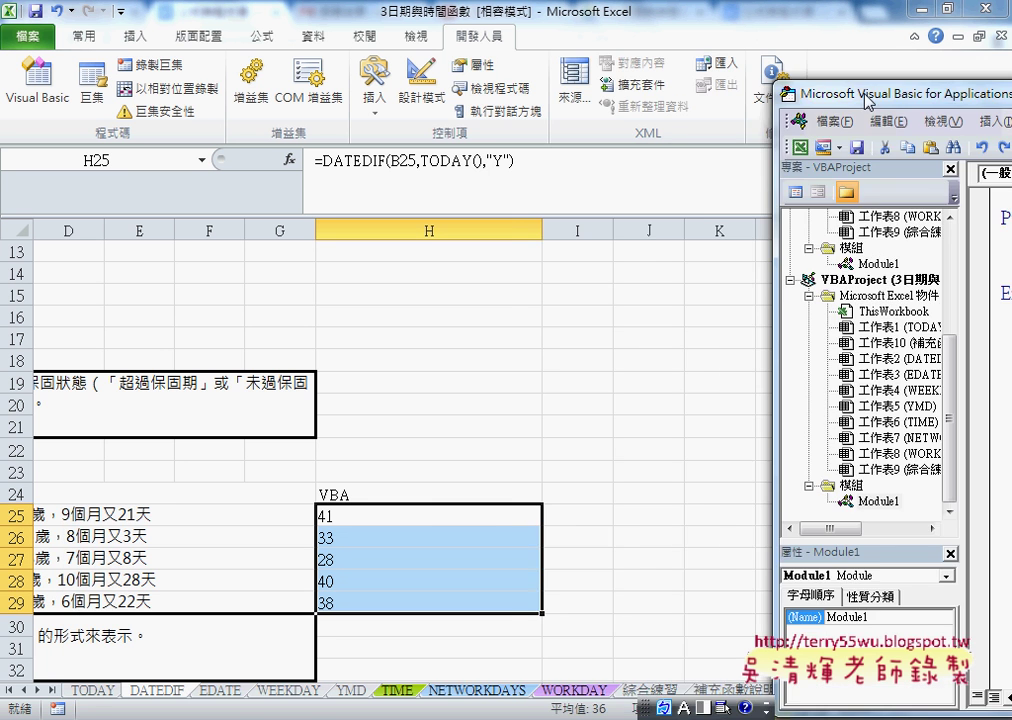
left_click_drag(868, 100, 556, 85)
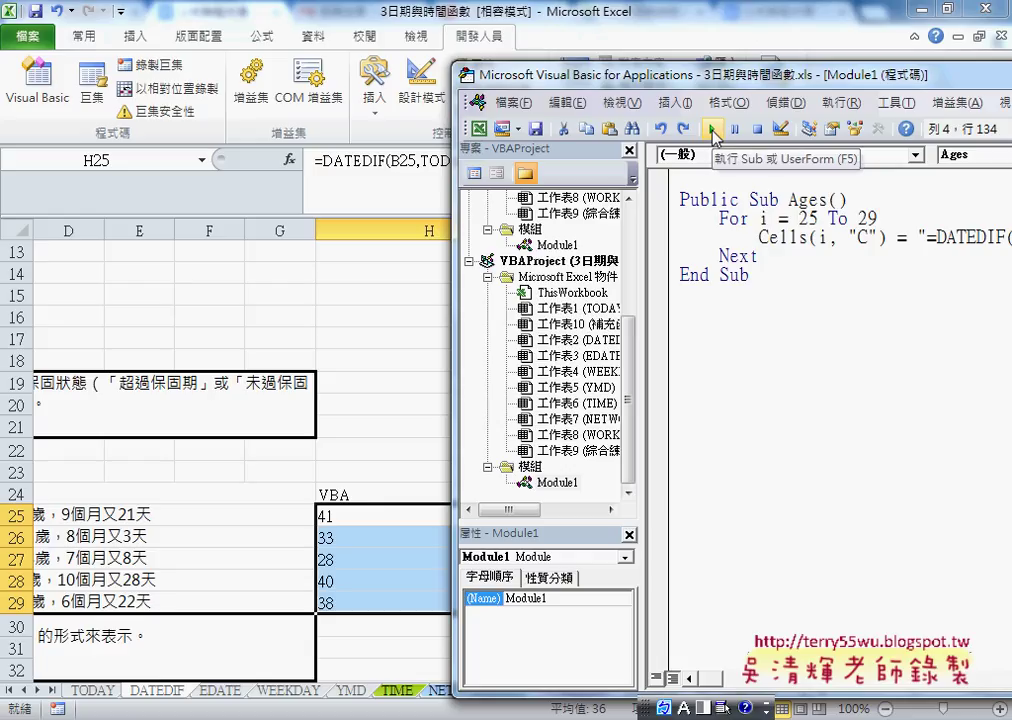
Change Cells(i, "C") to column H and run the Ages macro
left_click(714, 131)
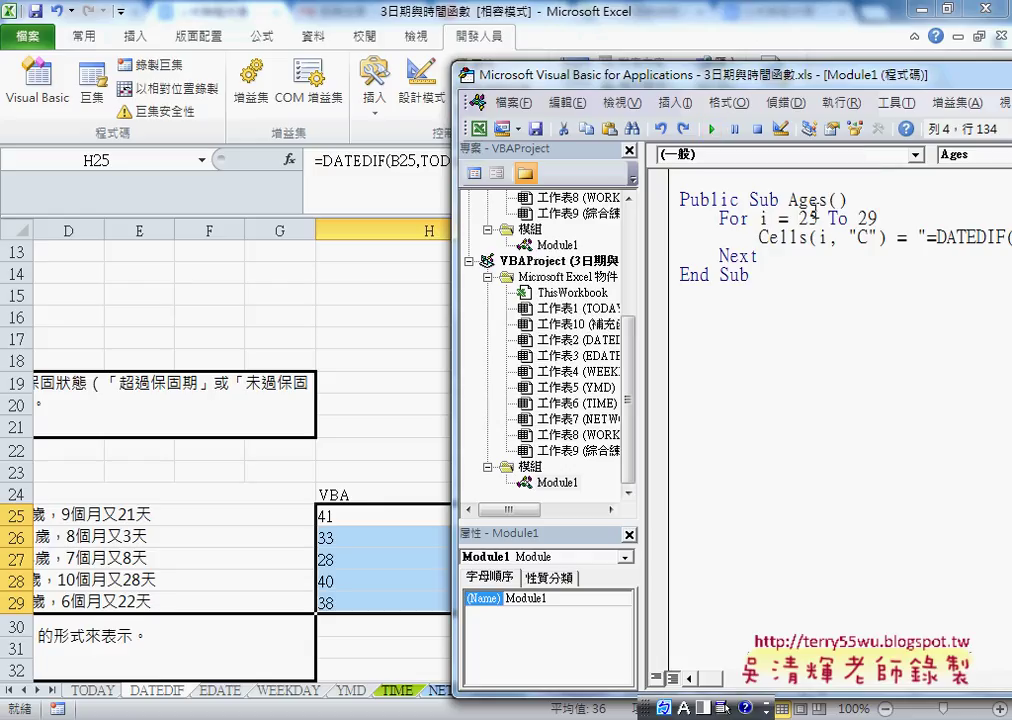
double_click(863, 237)
type("H")
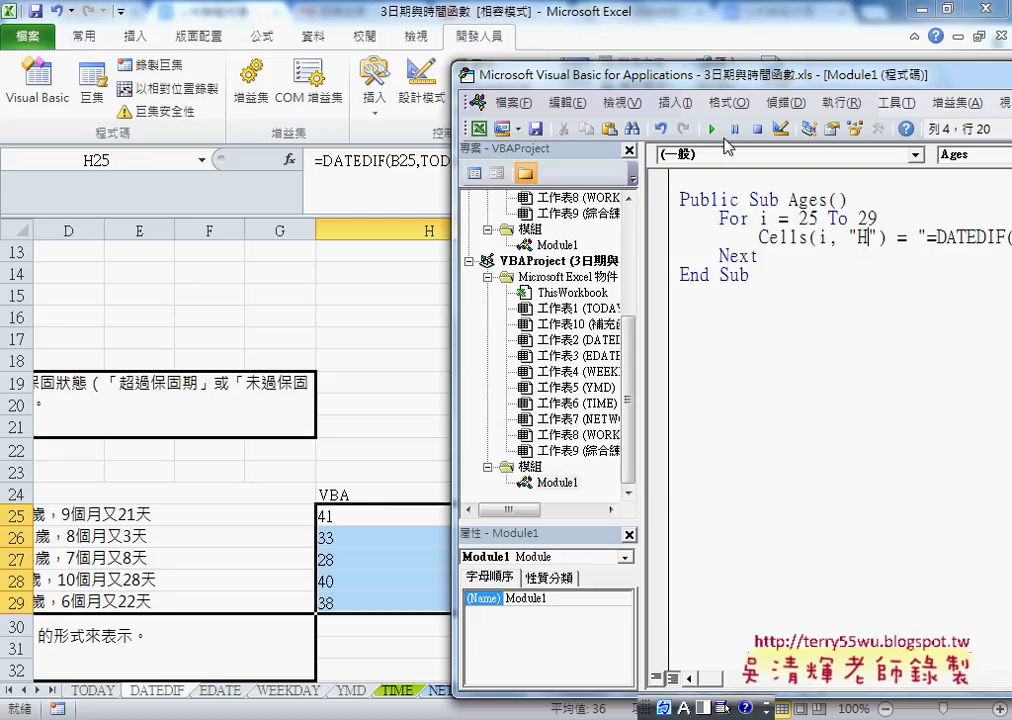
left_click(711, 129)
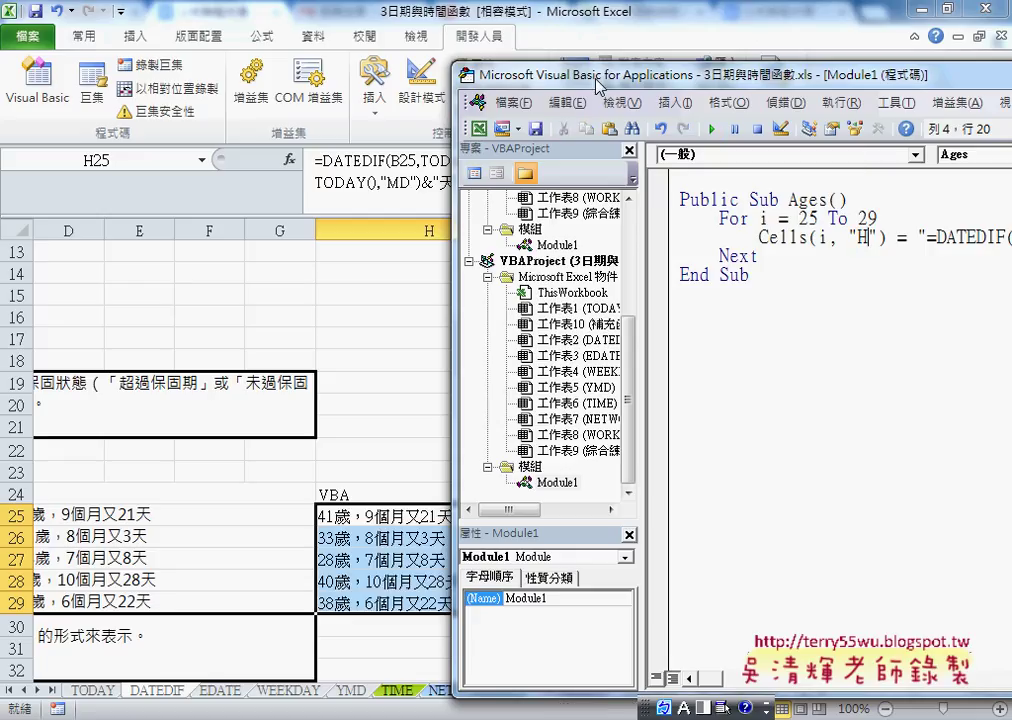
Move the editor right and mark the H25 age 41歲，9個月又21天 and the loop counter
left_click_drag(600, 84, 662, 88)
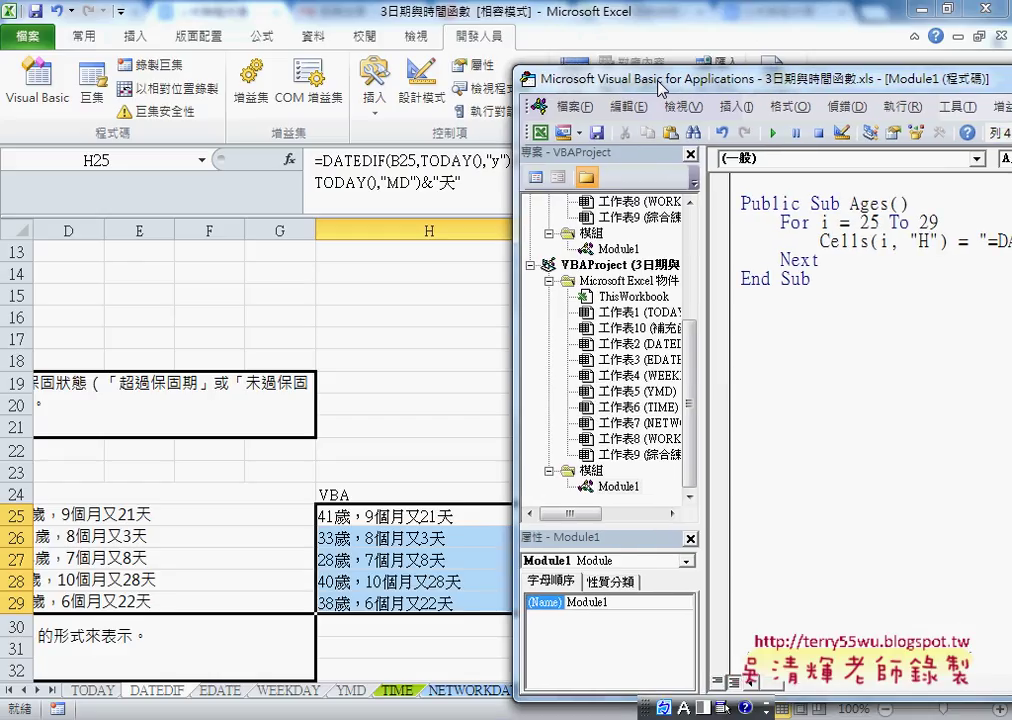
key("shift")
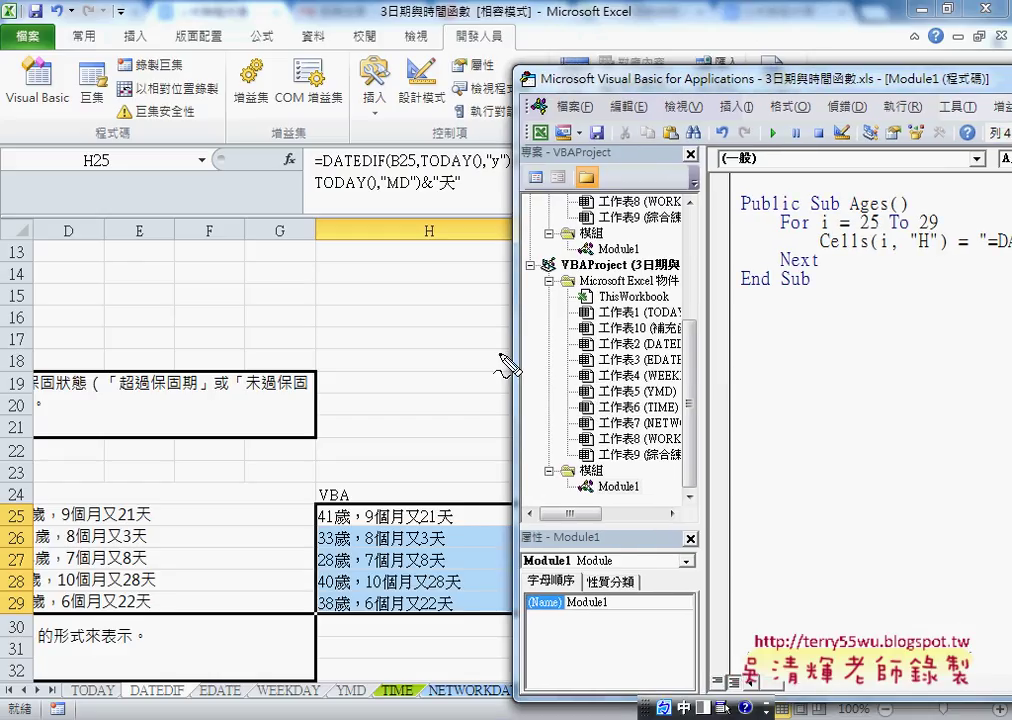
left_click_drag(465, 541, 472, 543)
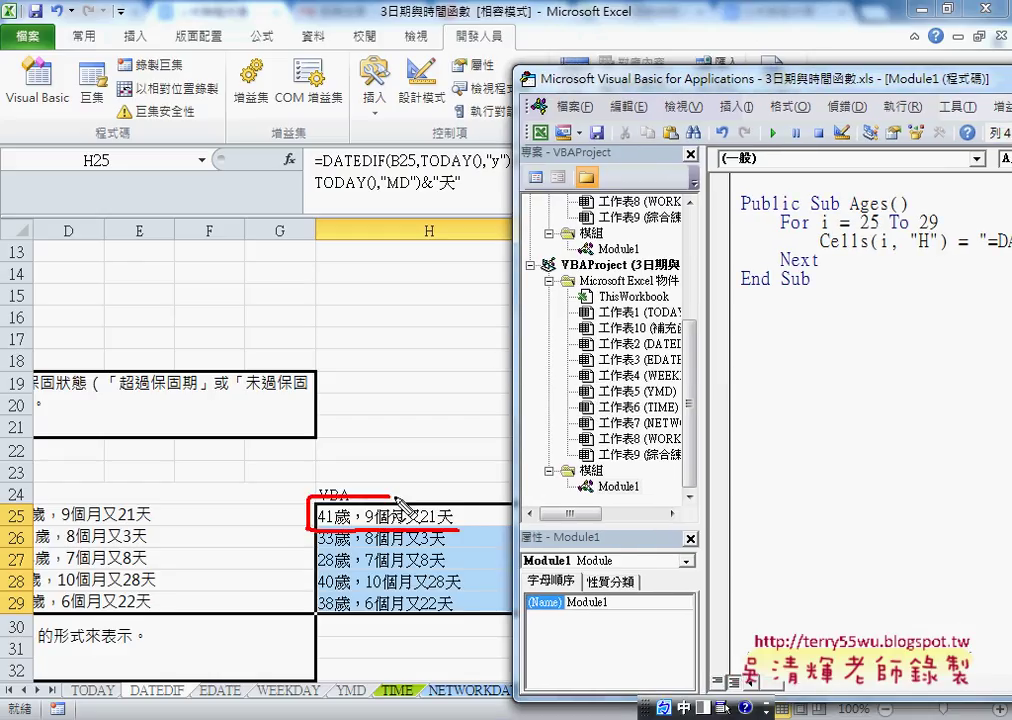
mouse_move(820, 232)
left_mouse_down()
mouse_move(870, 231)
mouse_move(936, 250)
left_mouse_up()
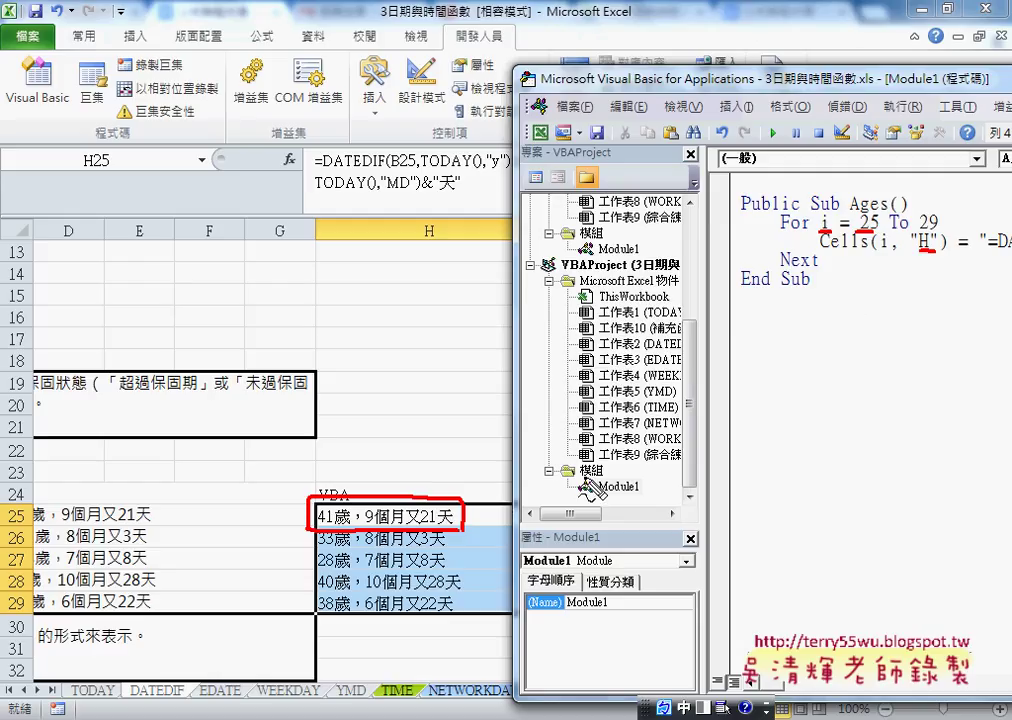
Clear the marks and change Cells(i, "C") to "H" in the Google Docs VBA之二 code
key("Escape")
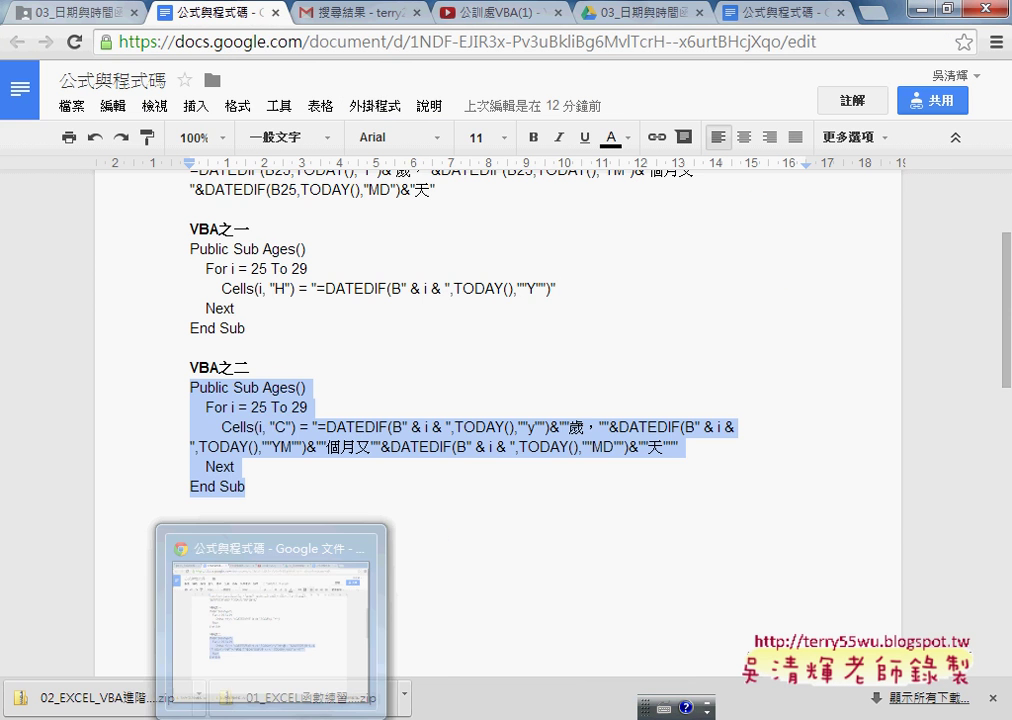
left_click(270, 600)
double_click(279, 427)
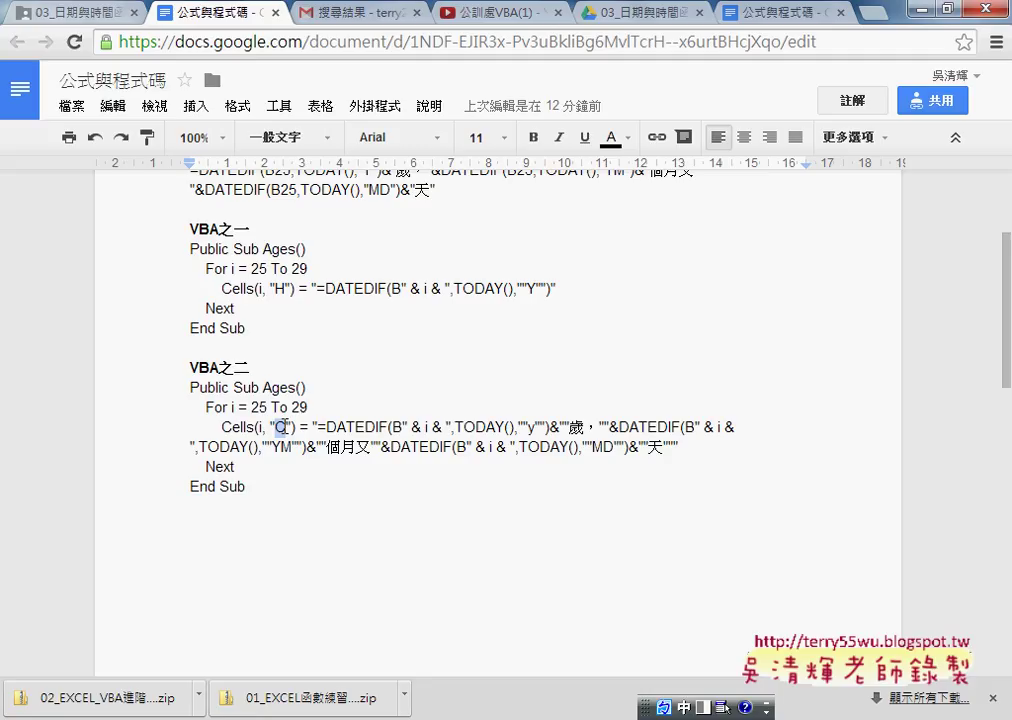
type("HC")
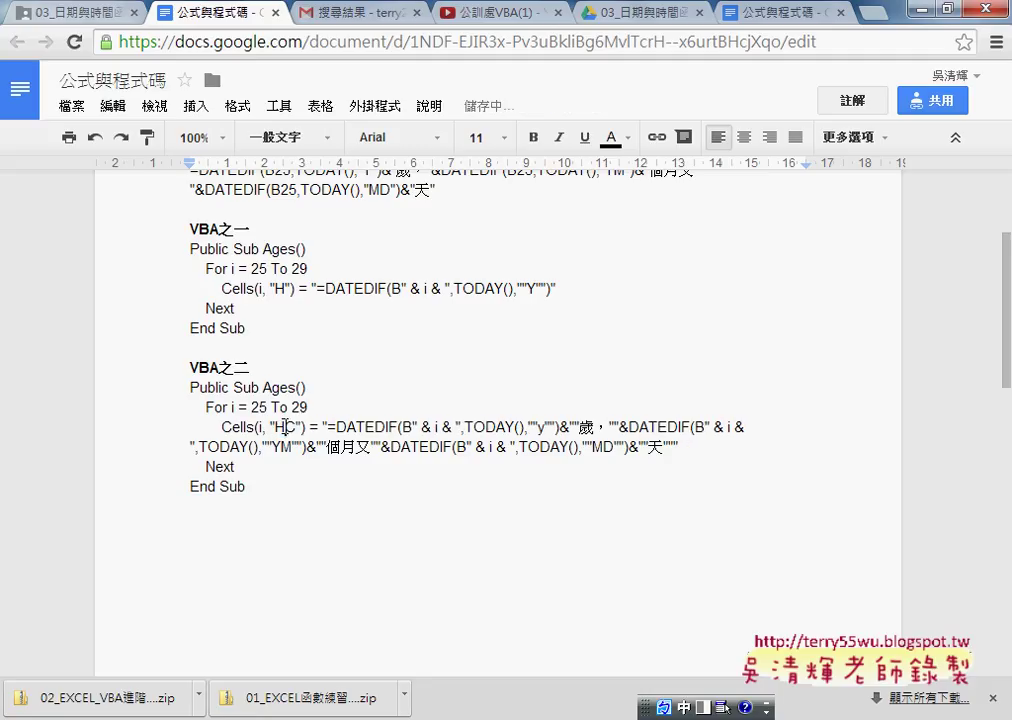
key("Delete")
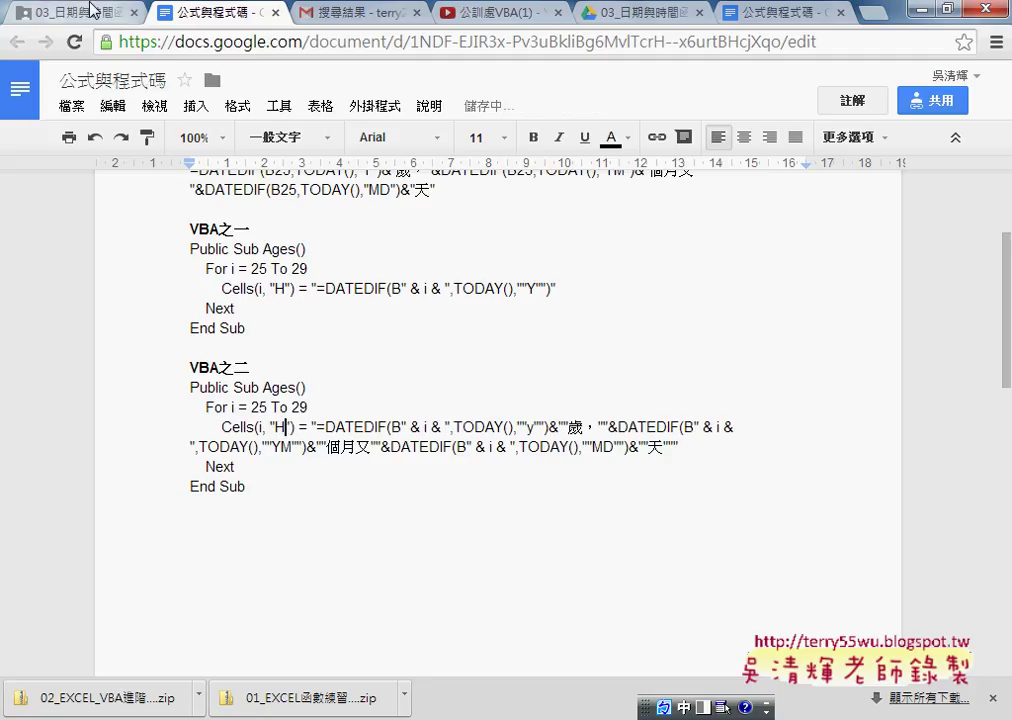
triple_click(181, 401)
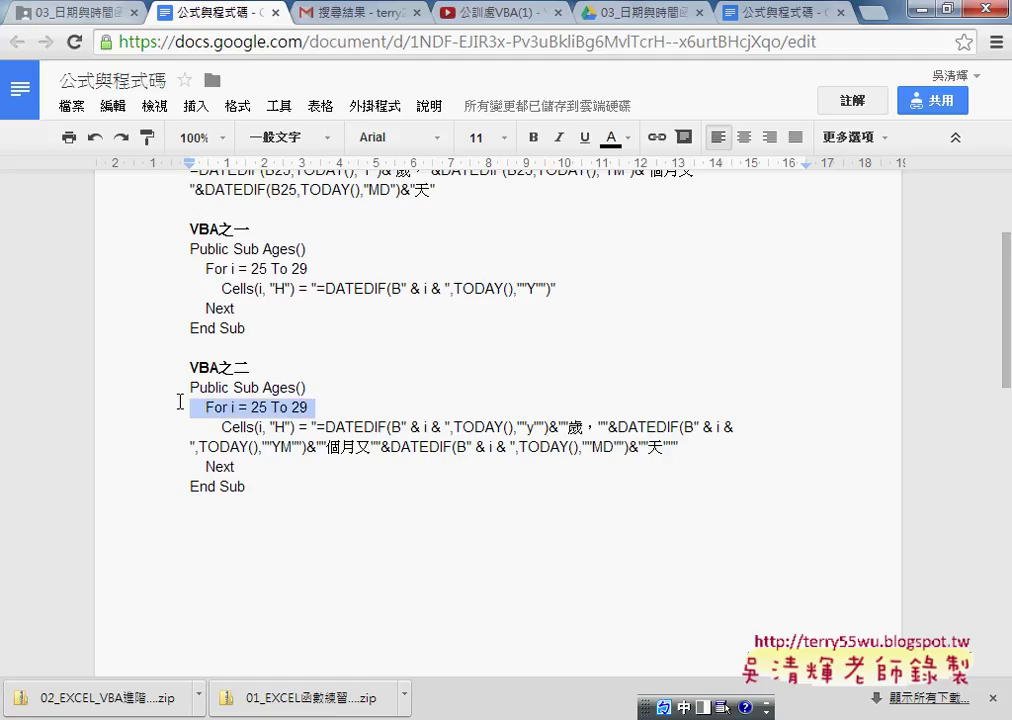